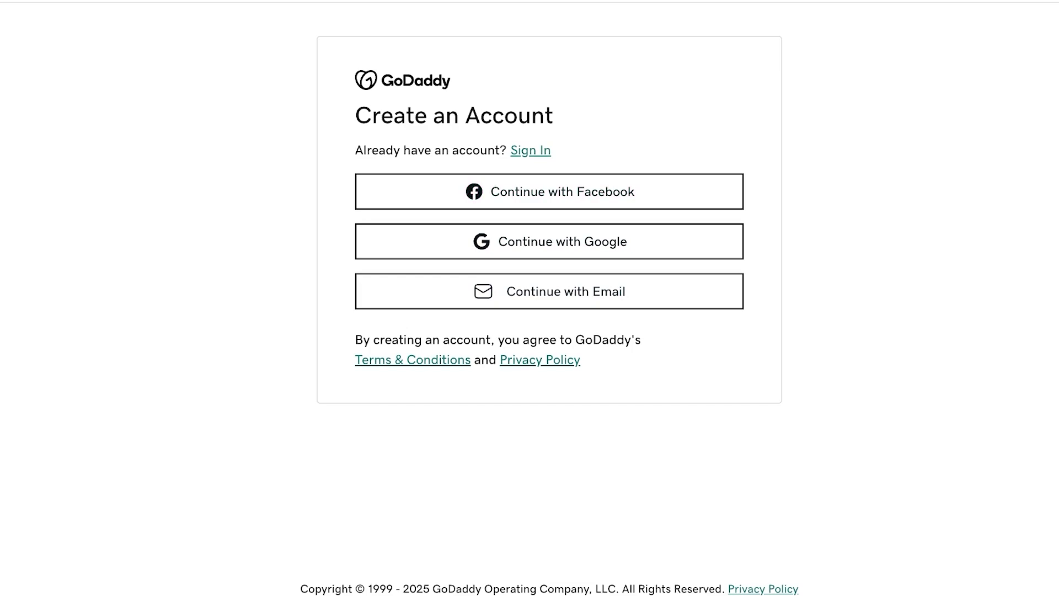
- Sign in to GoDaddy with the account's e-mail address and password
left_click(530, 150)
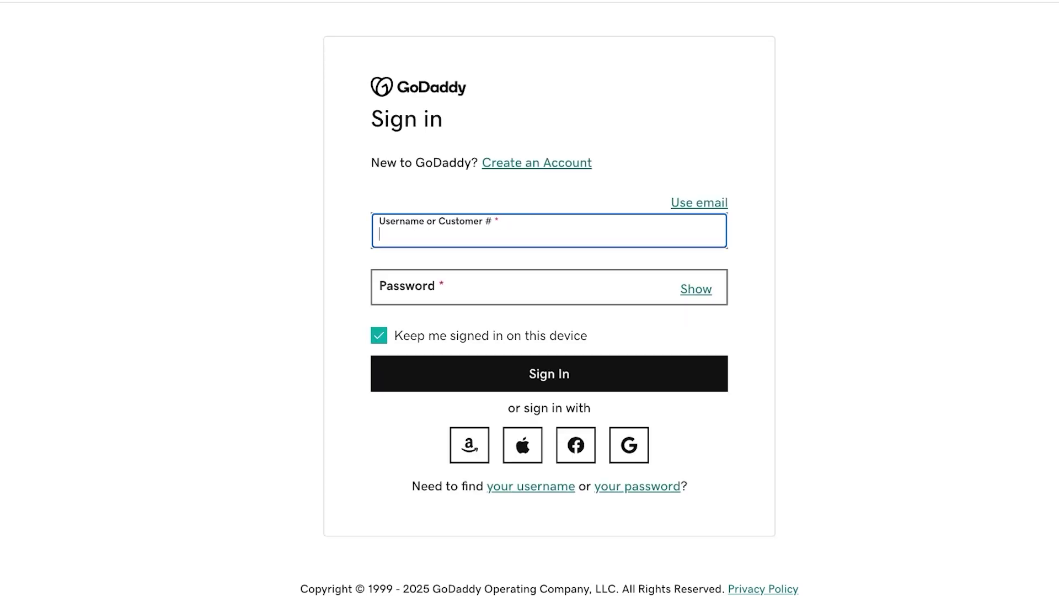
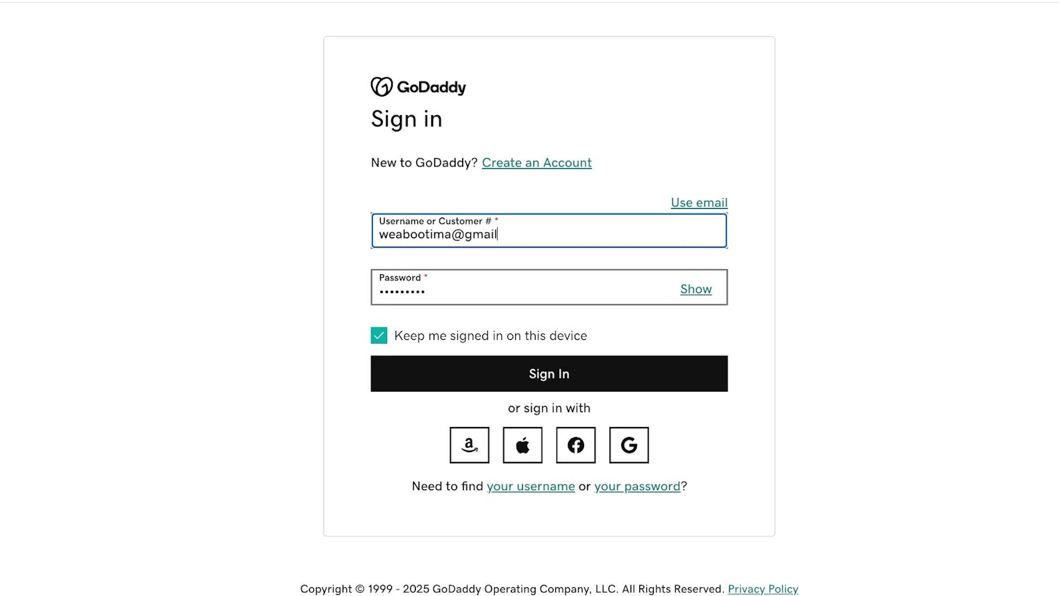
key("Return")
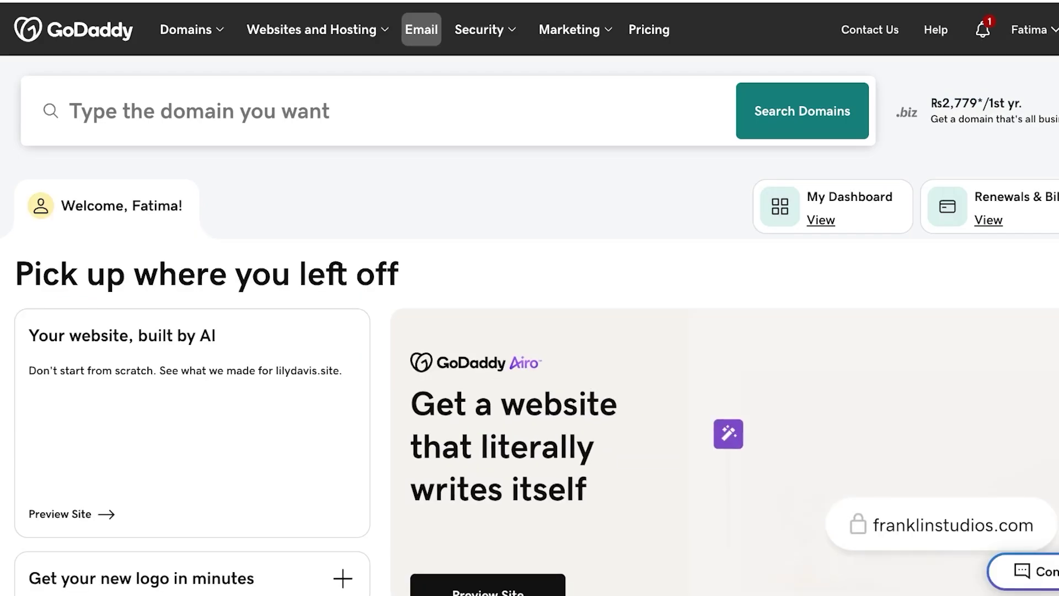
- Add the Professional Email Individual plan (12 months, Rs2,388) to the cart from the Email page
left_click(421, 30)
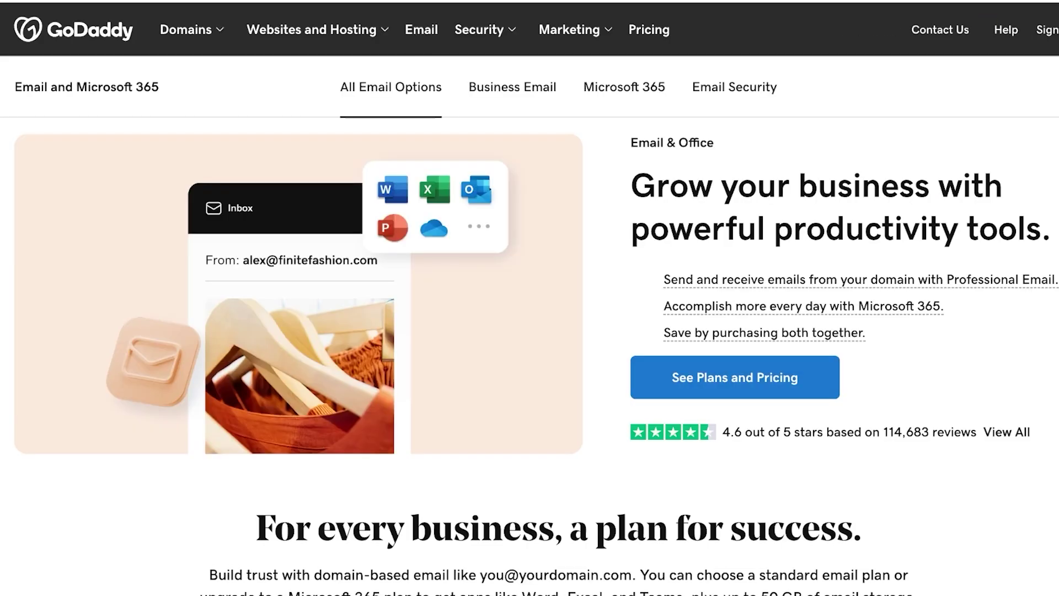
scroll(530, 298, "down", 10)
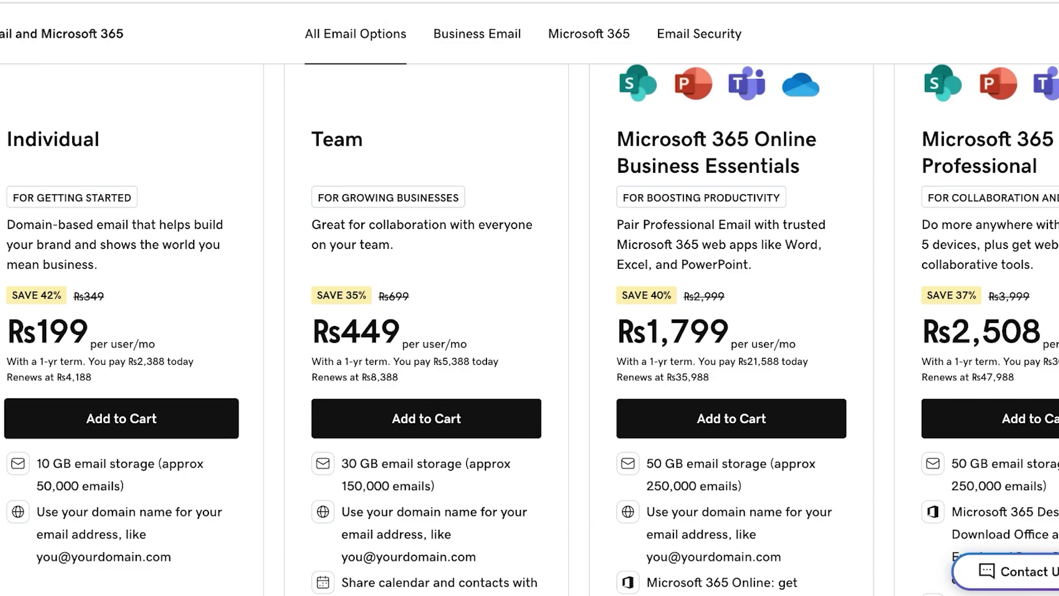
scroll(530, 331, "down", 5)
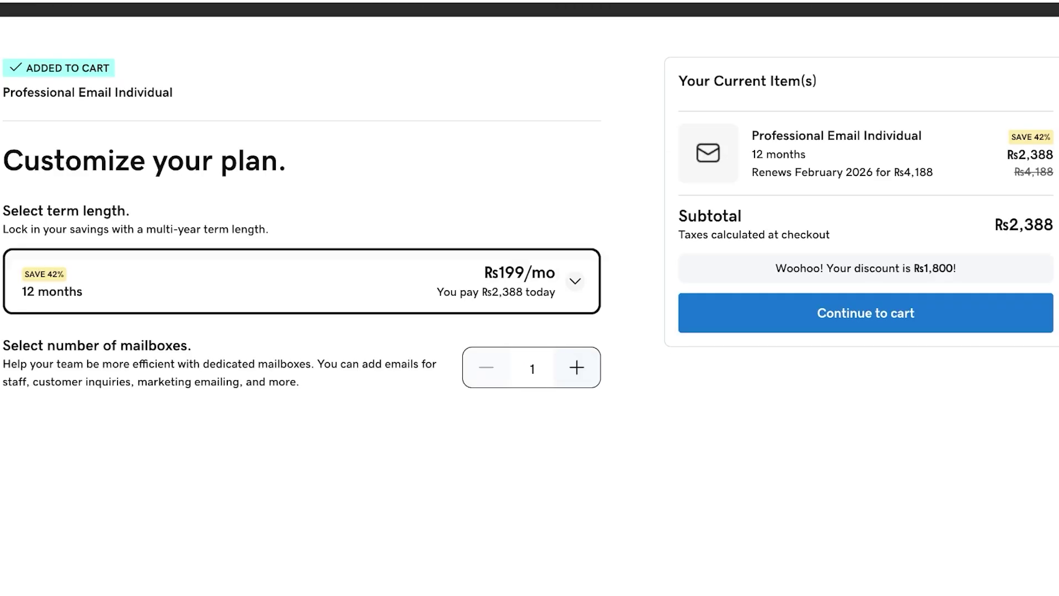
- Change the email plan term to 1 month at Rs799 and continue to the cart
left_click(575, 281)
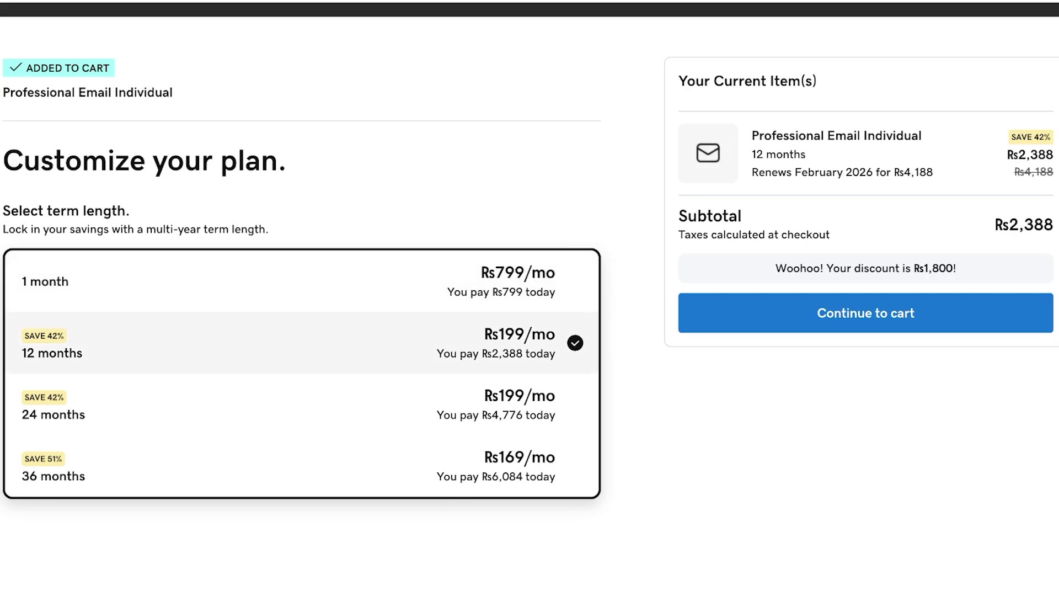
left_click(276, 281)
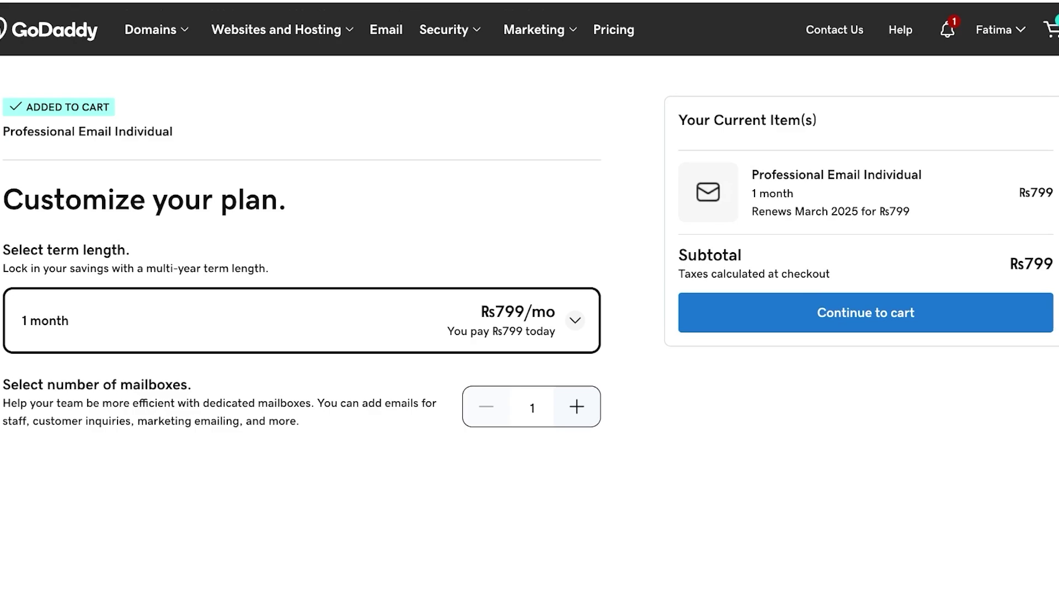
left_click(866, 312)
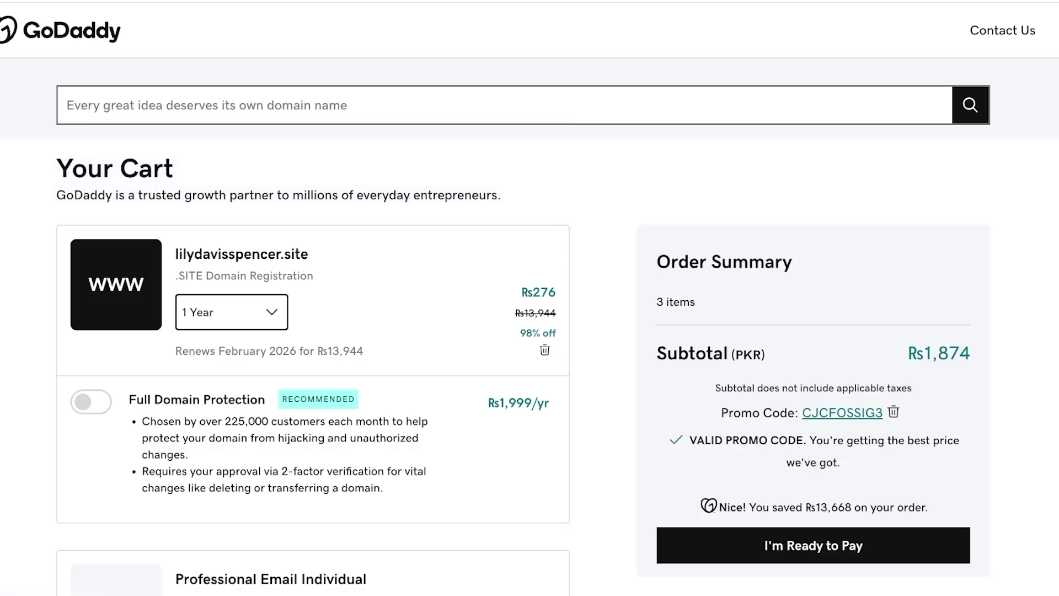
- Remove the extra domain and the duplicate email item, leaving only the 1-month email plan
scroll(529, 298, "down", 1)
scroll(313, 298, "down", 10)
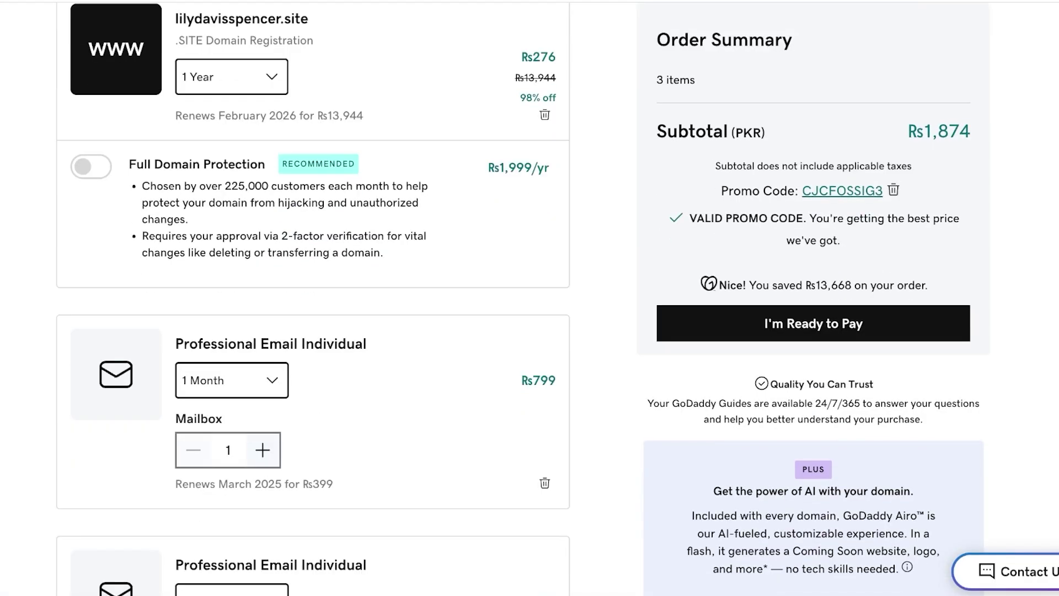
scroll(313, 298, "up", 3)
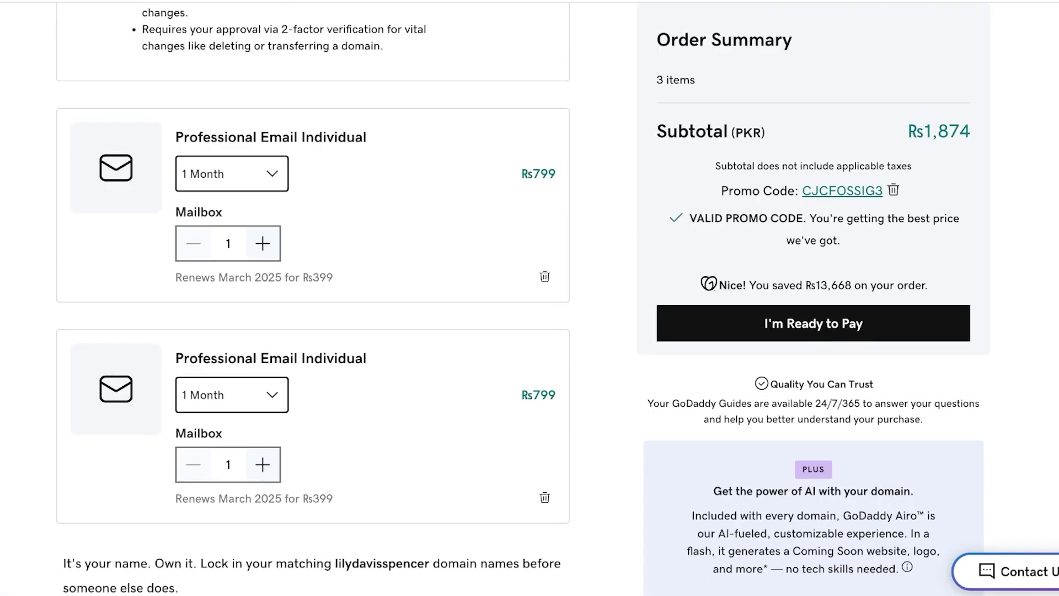
scroll(314, 298, "up", 8)
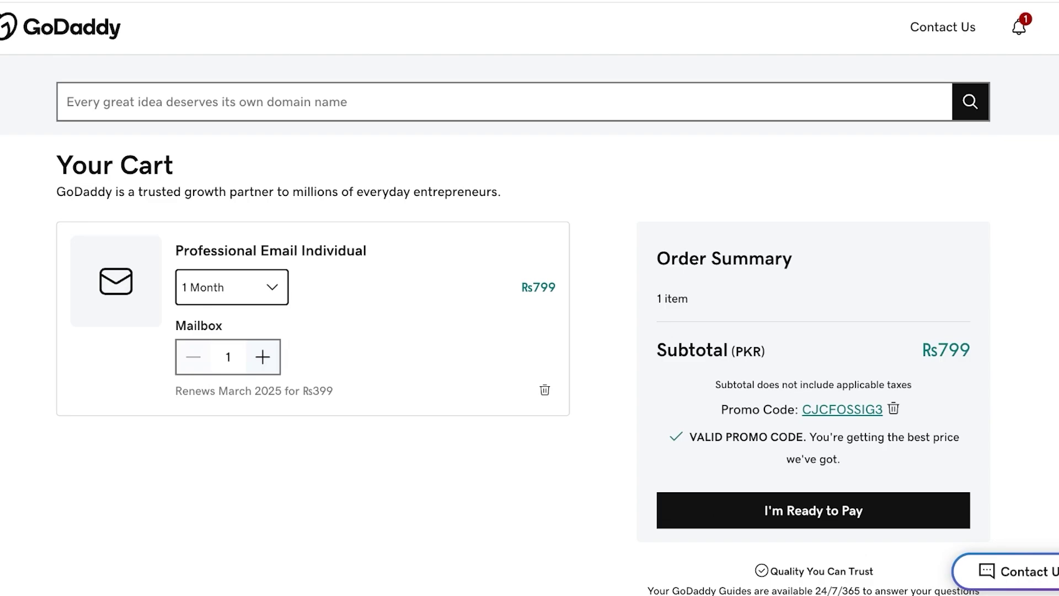
scroll(530, 298, "down", 2)
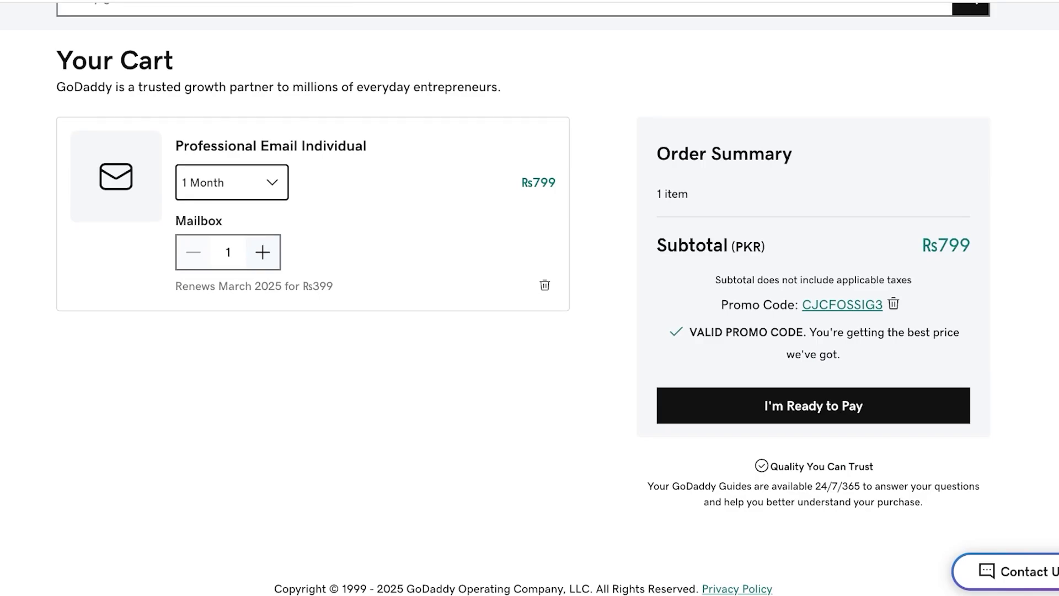
scroll(529, 298, "up", 2)
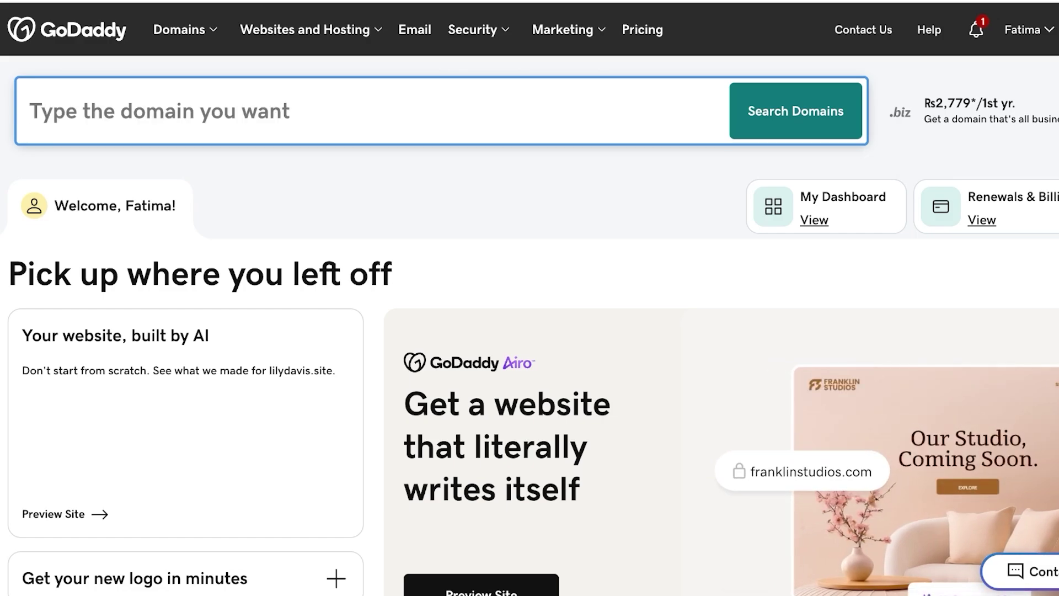
- Run a domain search for spencer
type("lspencer")
key("Return")
scroll(530, 298, "down", 5)
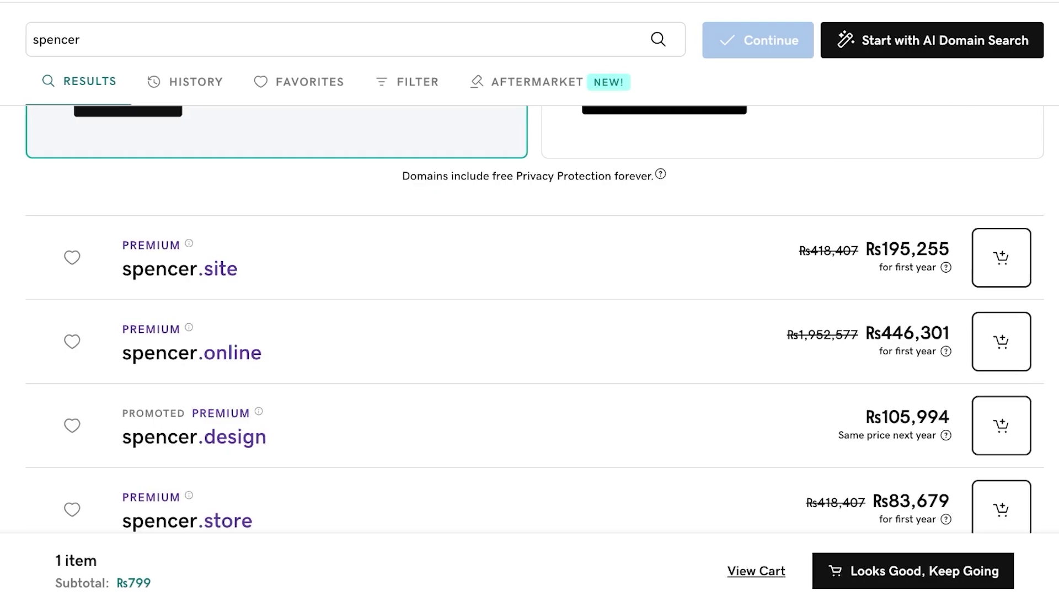
- Search for thespencersite and add thespencer.site (Rs276 first year) to the cart
left_click(32, 39)
type("the")
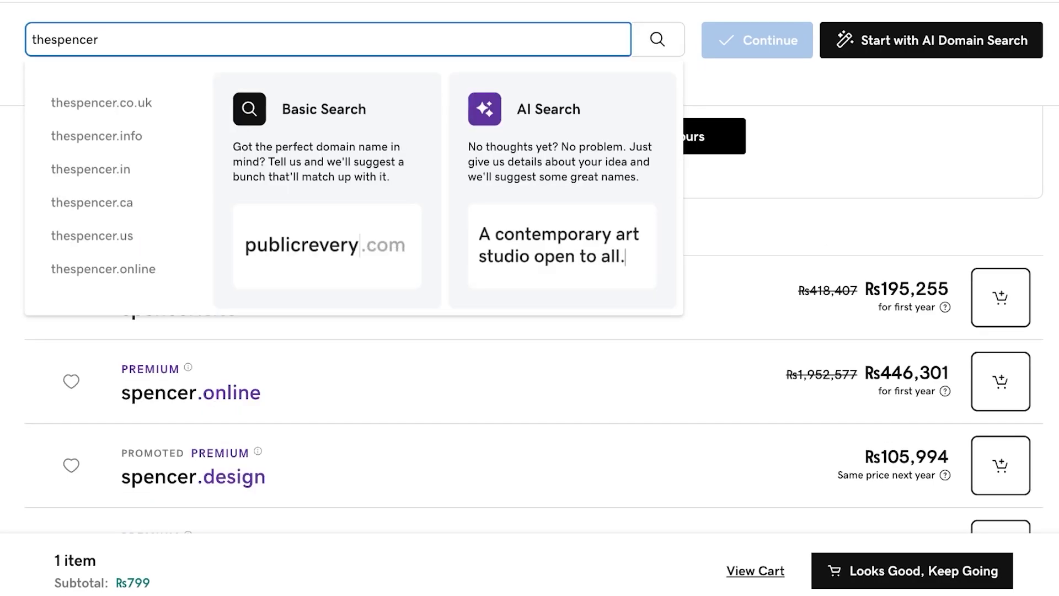
key("End")
type("site")
key("Return")
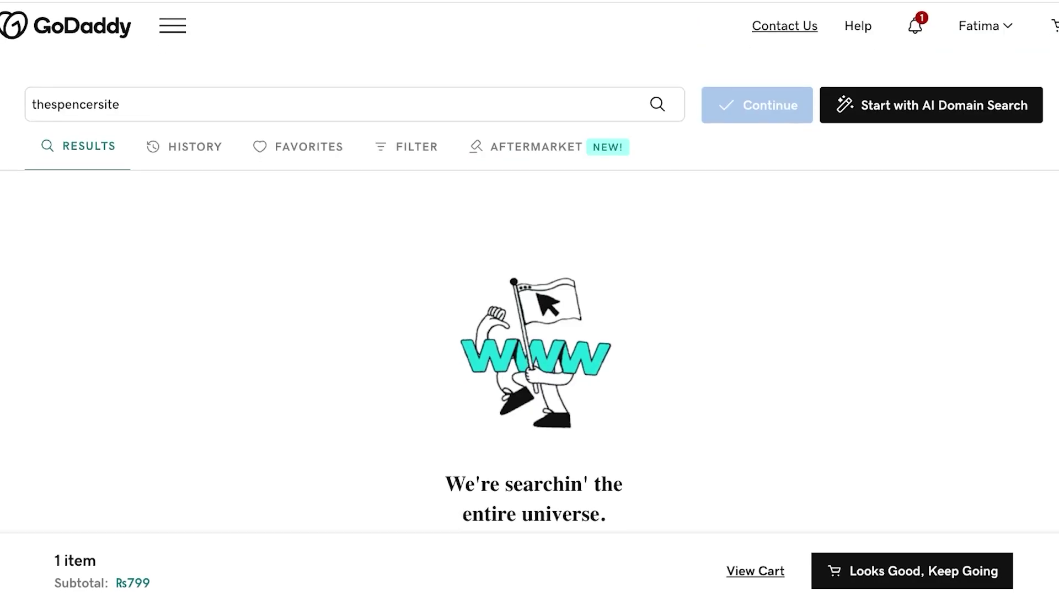
scroll(529, 320, "down", 5)
scroll(529, 320, "down", 2)
scroll(530, 320, "up", 6)
scroll(529, 313, "down", 6)
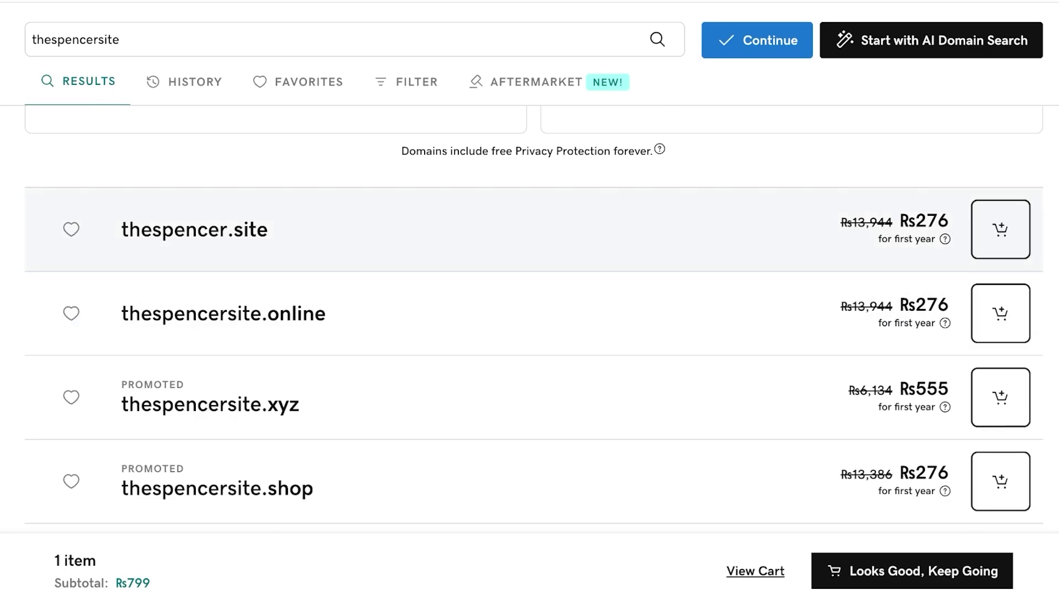
mouse_move(945, 239)
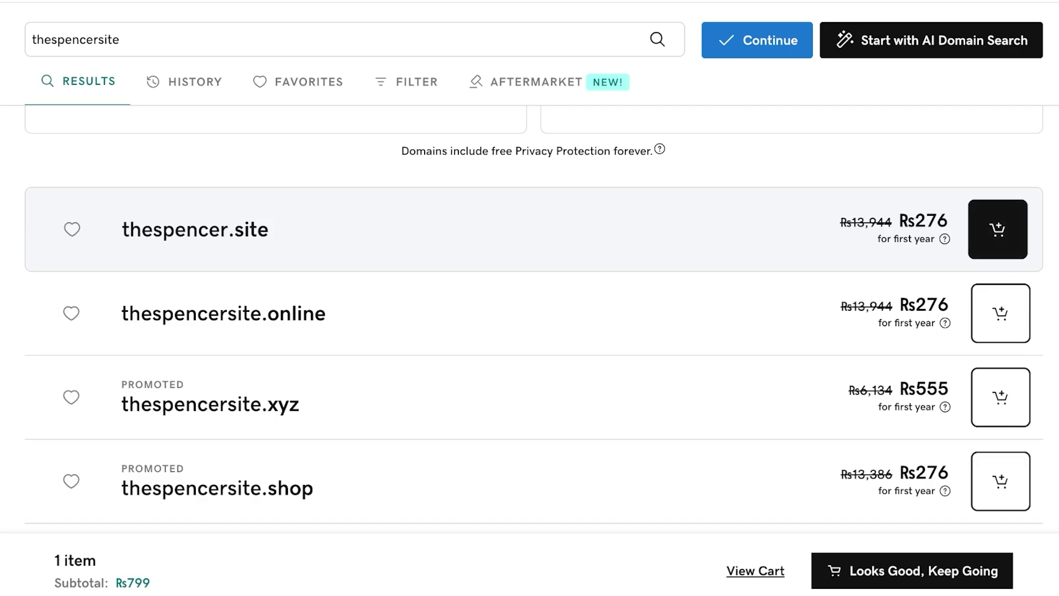
left_click(998, 229)
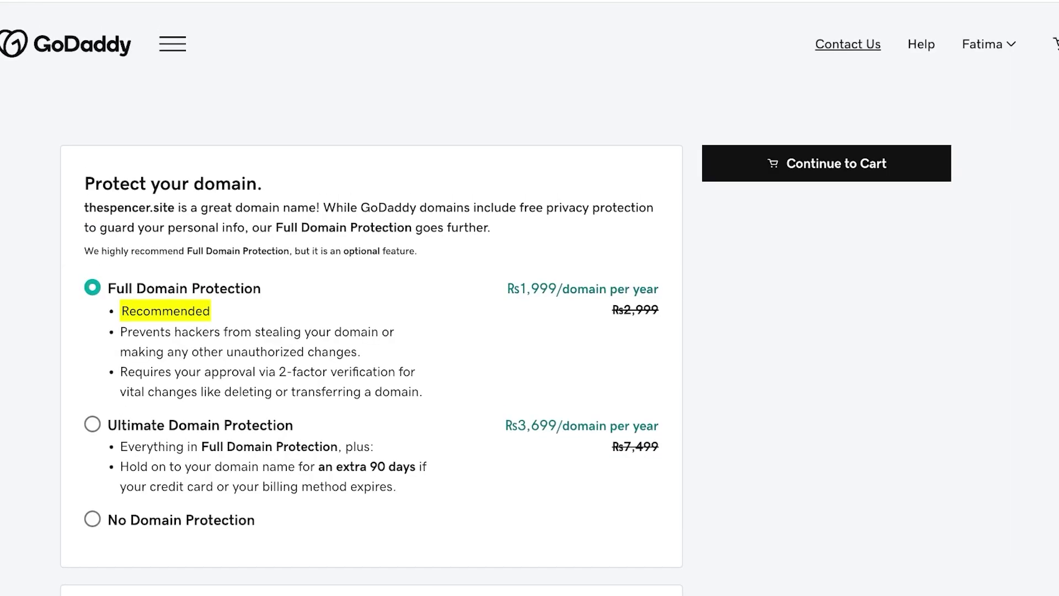
- Choose No Domain Protection, add Professional Email, and go to the Rs50,593 cart
left_click(93, 519)
scroll(370, 331, "down", 8)
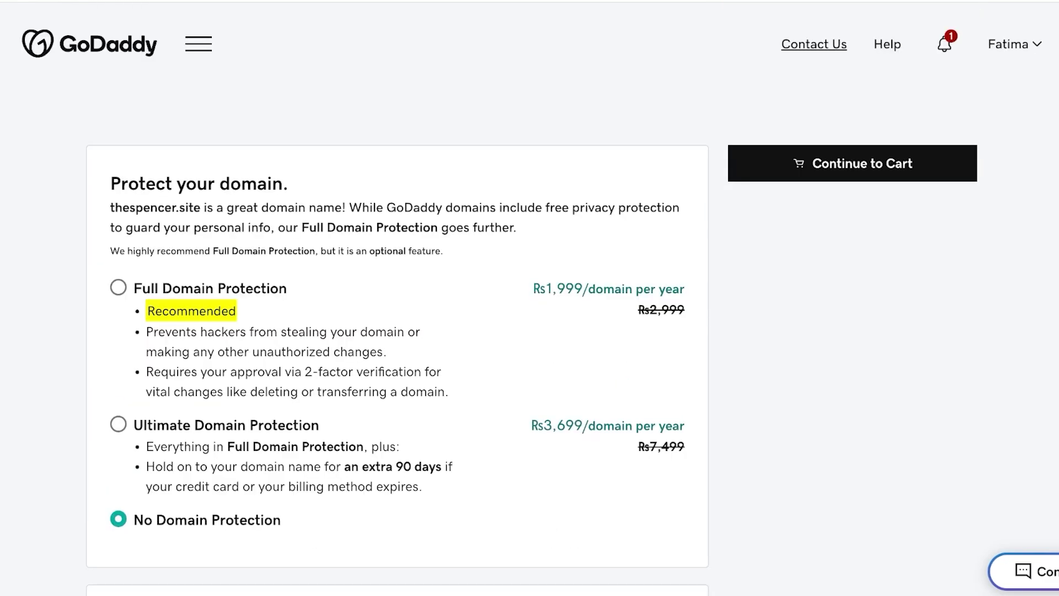
scroll(529, 298, "down", 15)
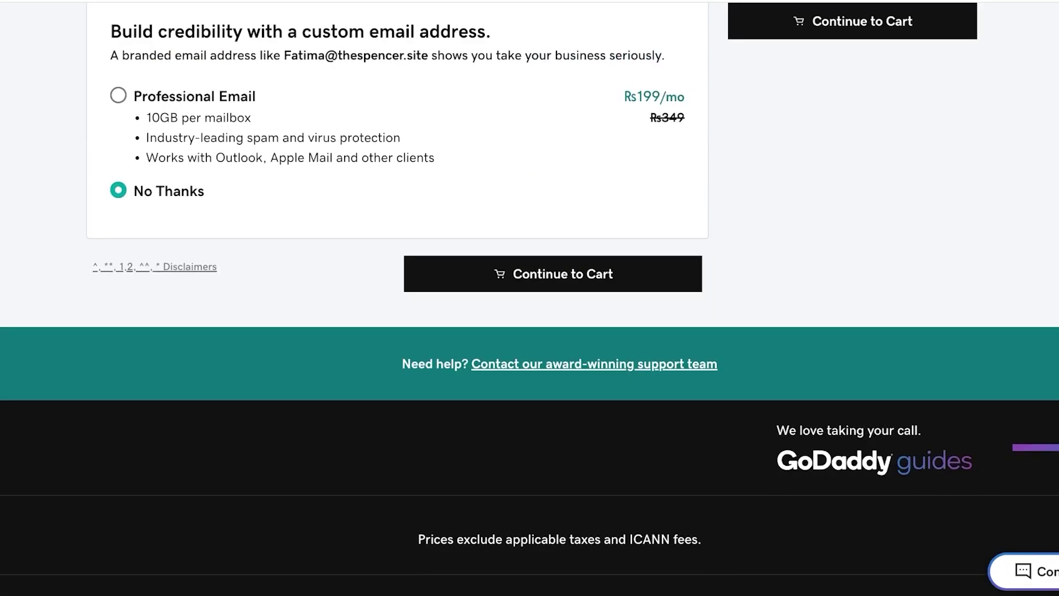
scroll(530, 298, "up", 5)
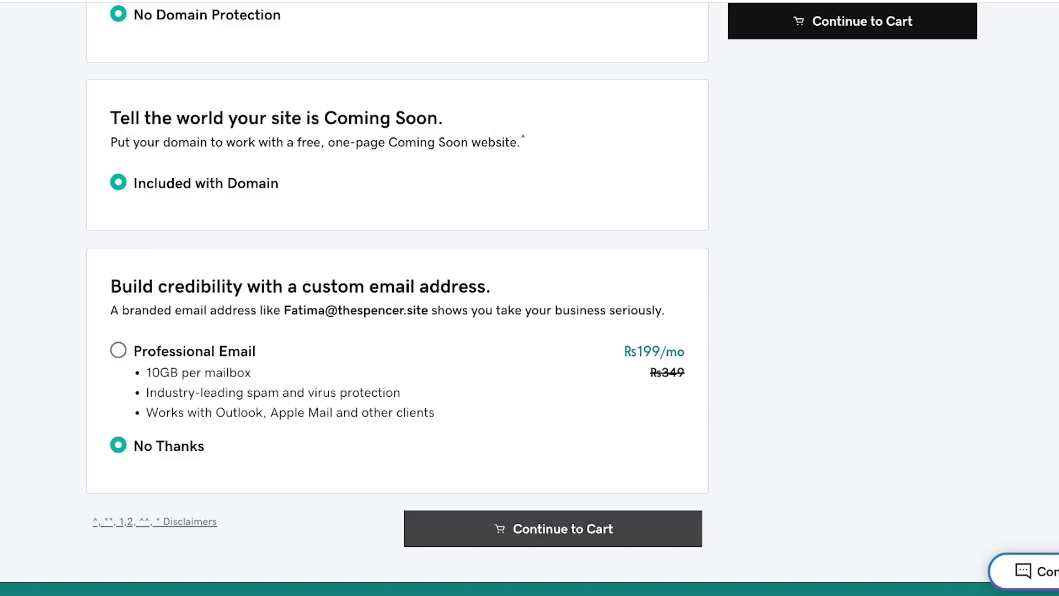
left_click(118, 350)
scroll(529, 298, "up", 4)
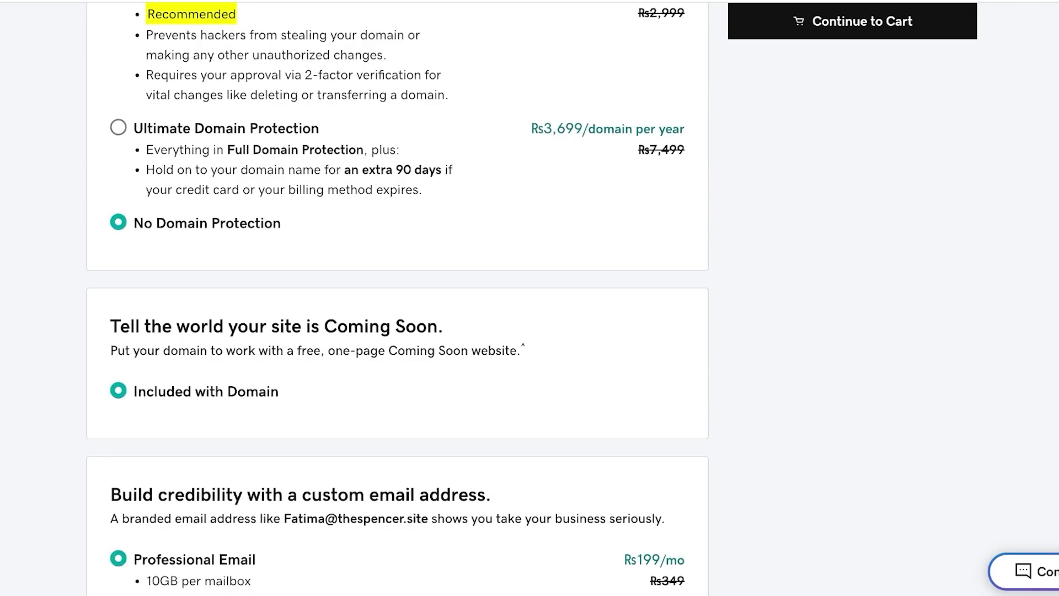
scroll(529, 298, "down", 9)
scroll(530, 298, "up", 10)
left_click(852, 164)
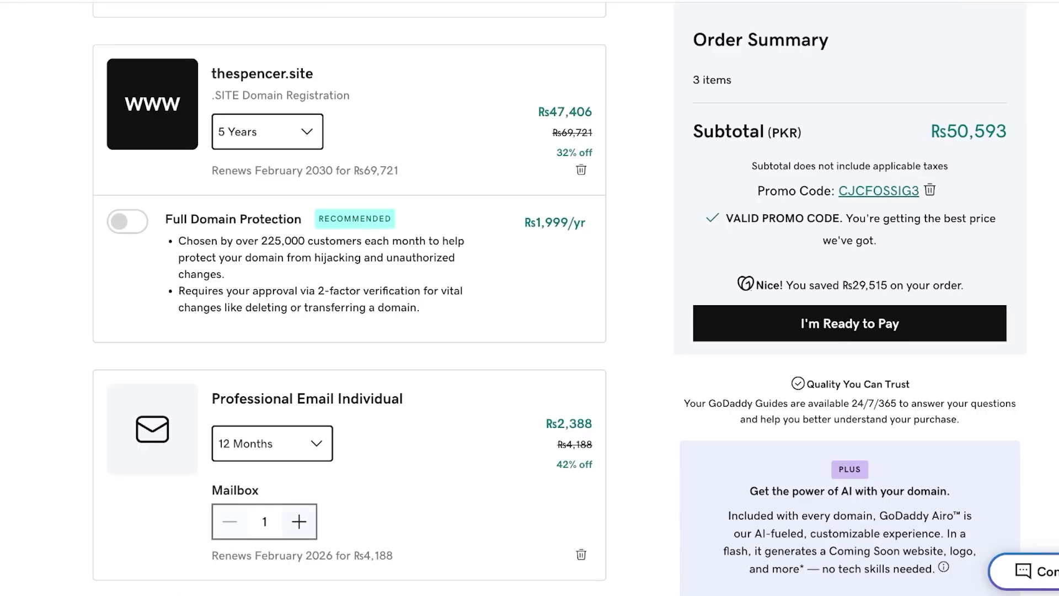
- Set thespencer.site to 1 Year and Professional Email to 1 Month, subtotal Rs1,075
scroll(350, 298, "down", 1)
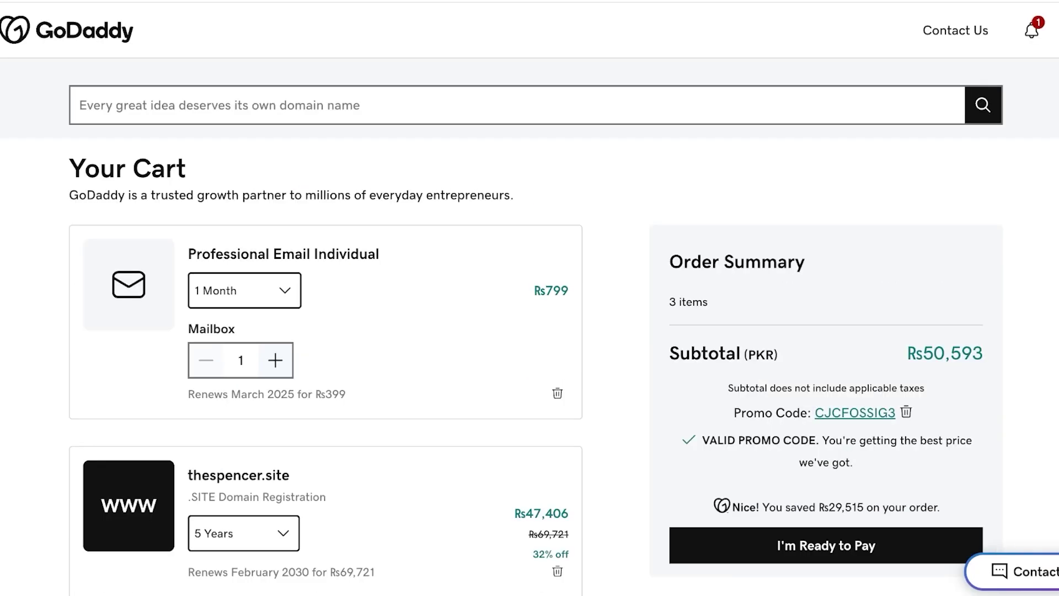
scroll(530, 298, "down", 1)
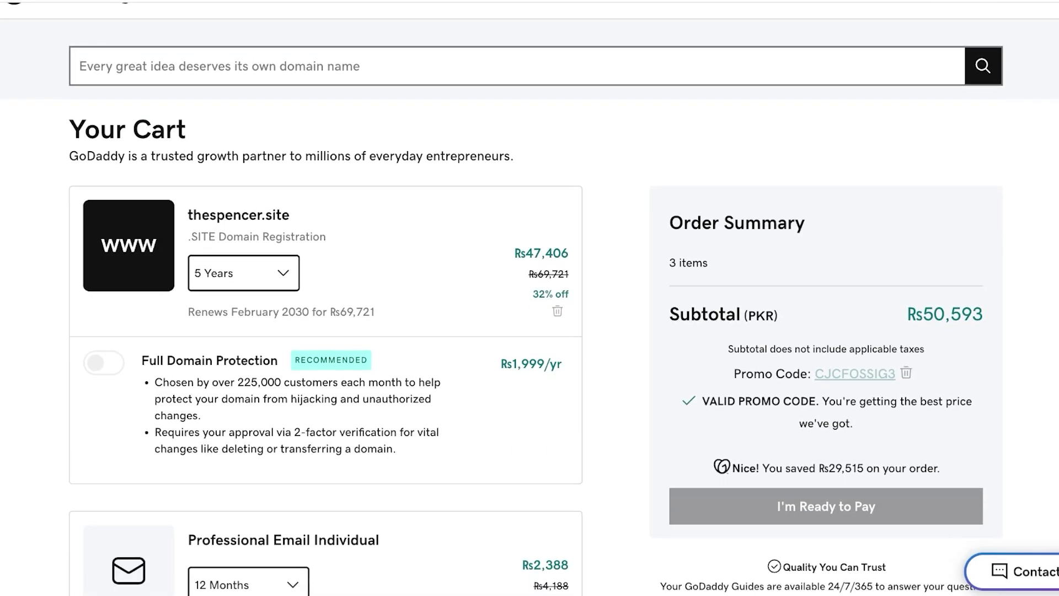
left_click(243, 273)
left_click(218, 308)
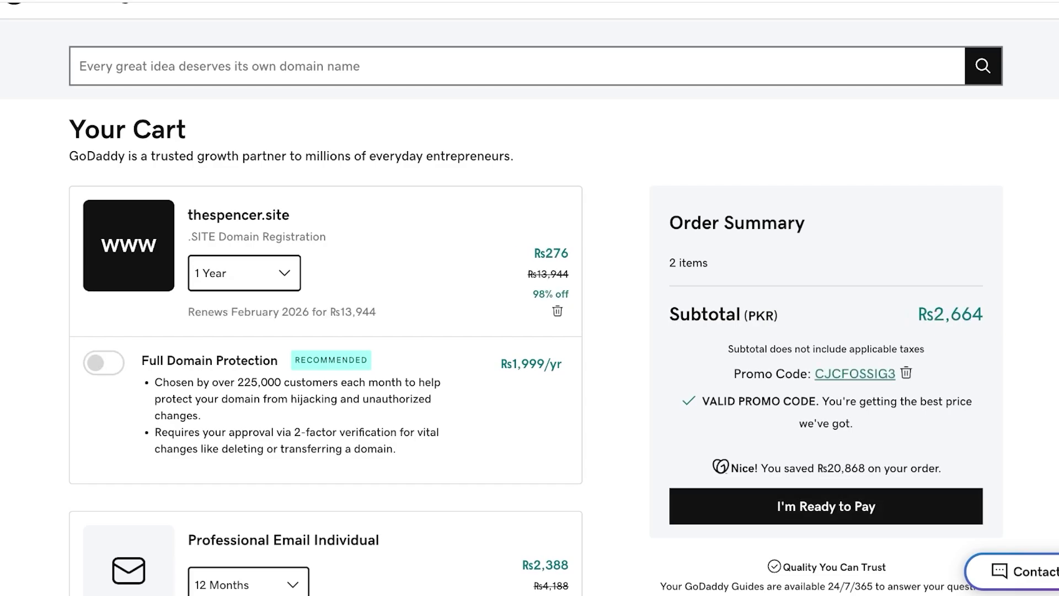
scroll(530, 297, "down", 10)
scroll(529, 298, "up", 7)
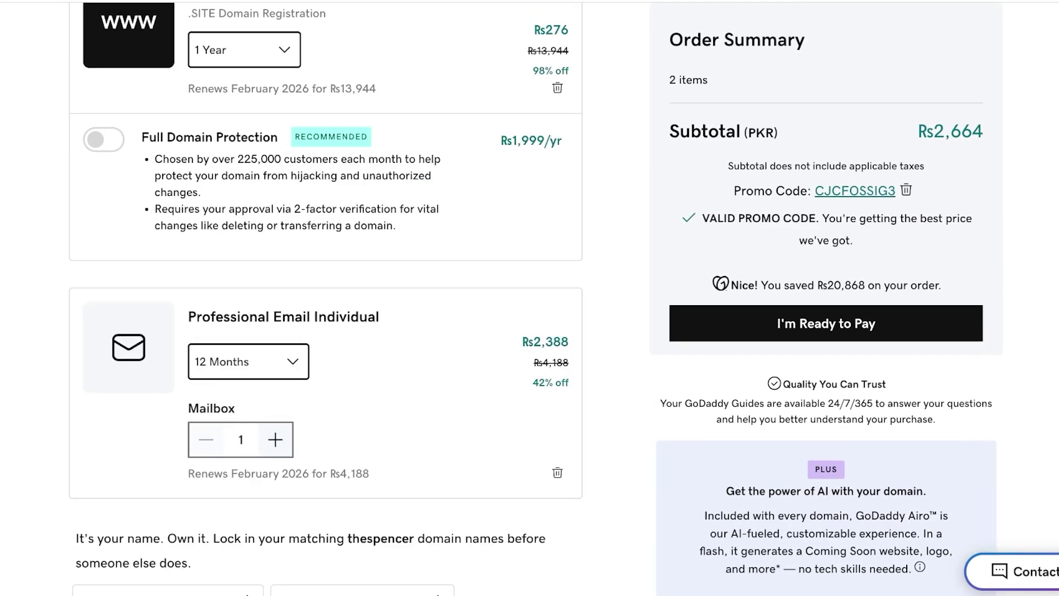
left_click(249, 362)
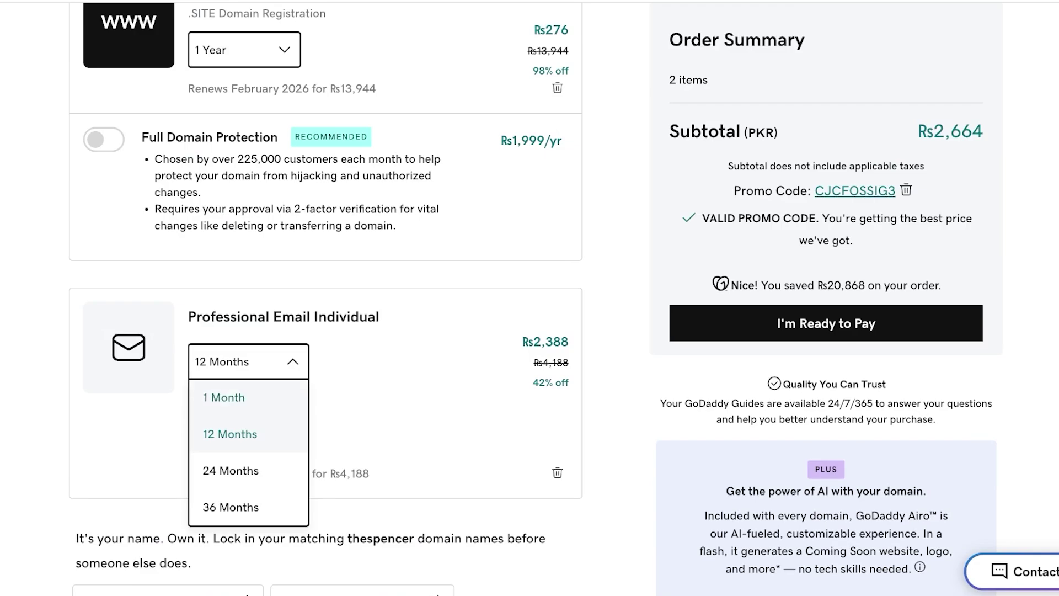
left_click(223, 397)
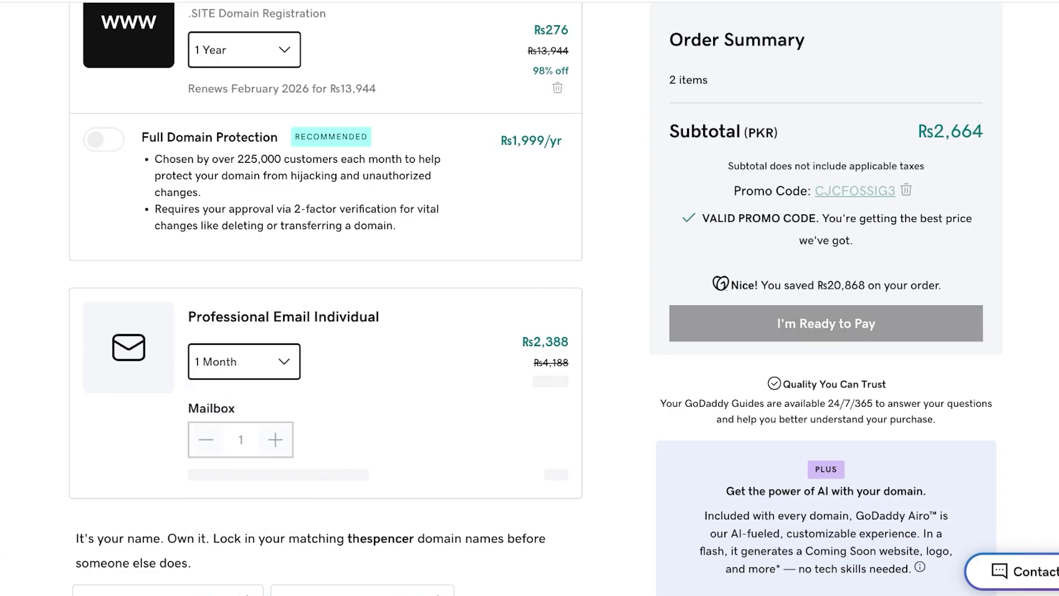
scroll(529, 298, "up", 3)
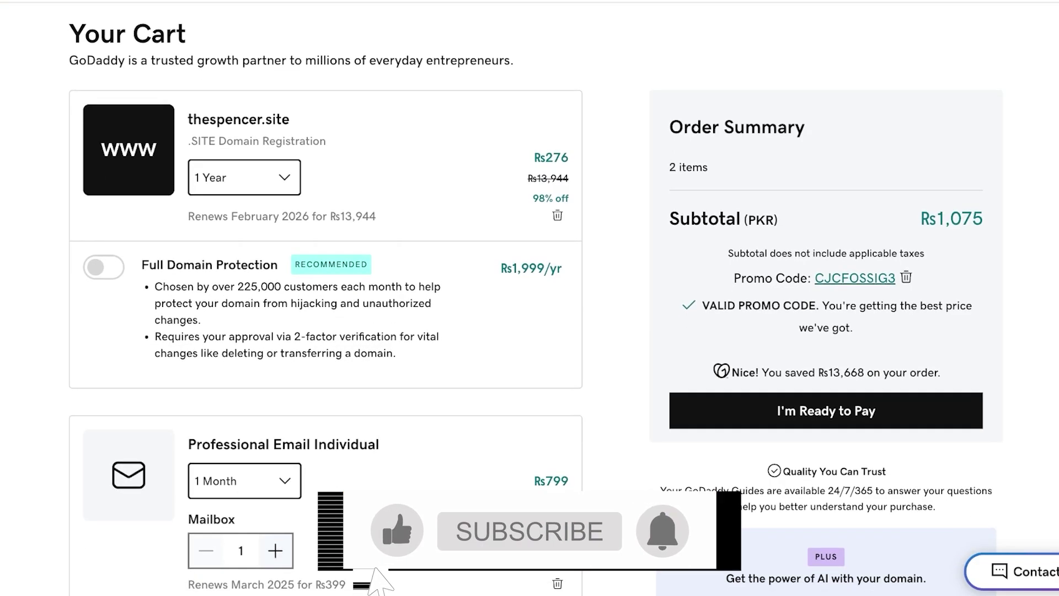
scroll(529, 298, "down", 4)
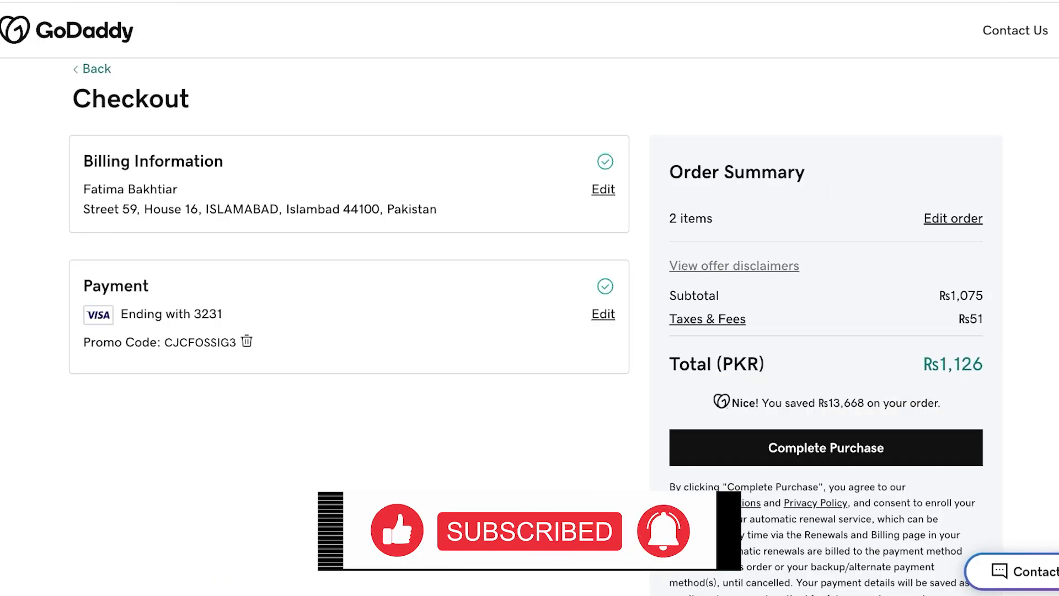
- Complete the Rs1,126 purchase and review the order confirmation page
key("Return")
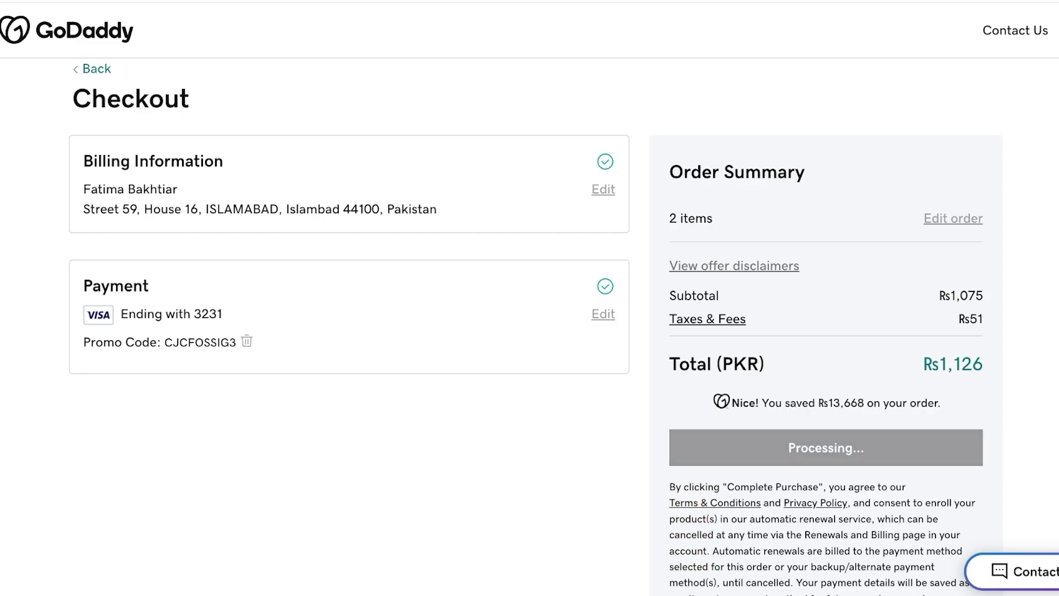
scroll(529, 298, "down", 5)
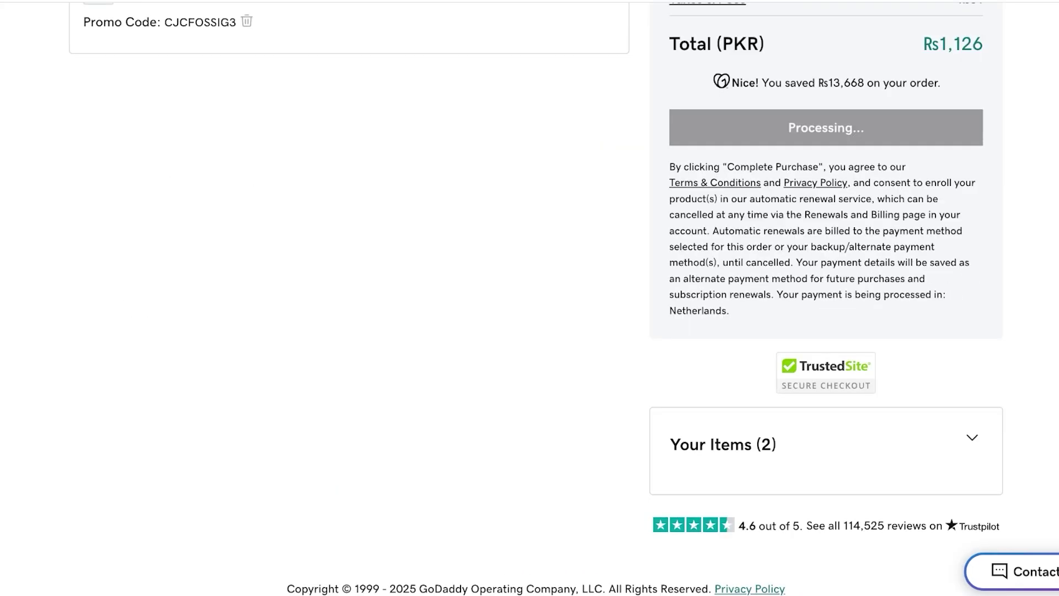
scroll(530, 298, "up", 3)
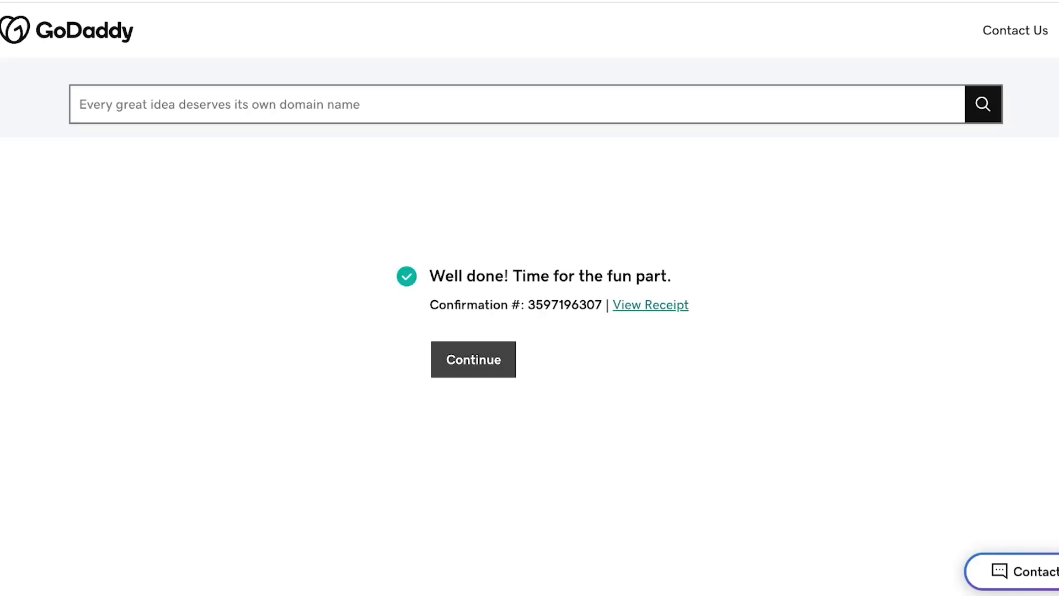
- Continue to email setup and enter the new mailbox's username
left_click(473, 359)
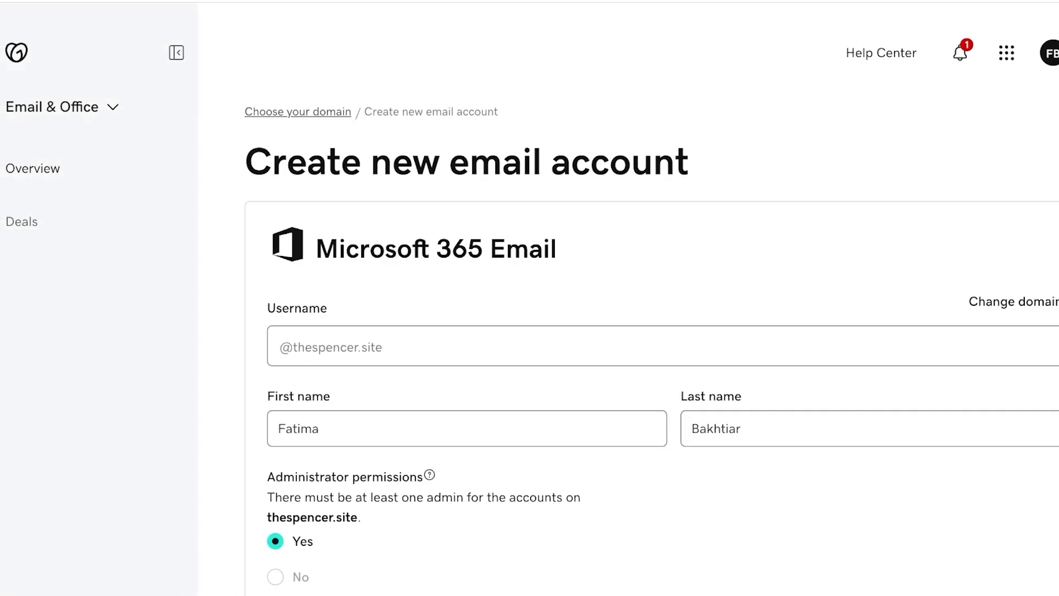
scroll(651, 342, "down", 2)
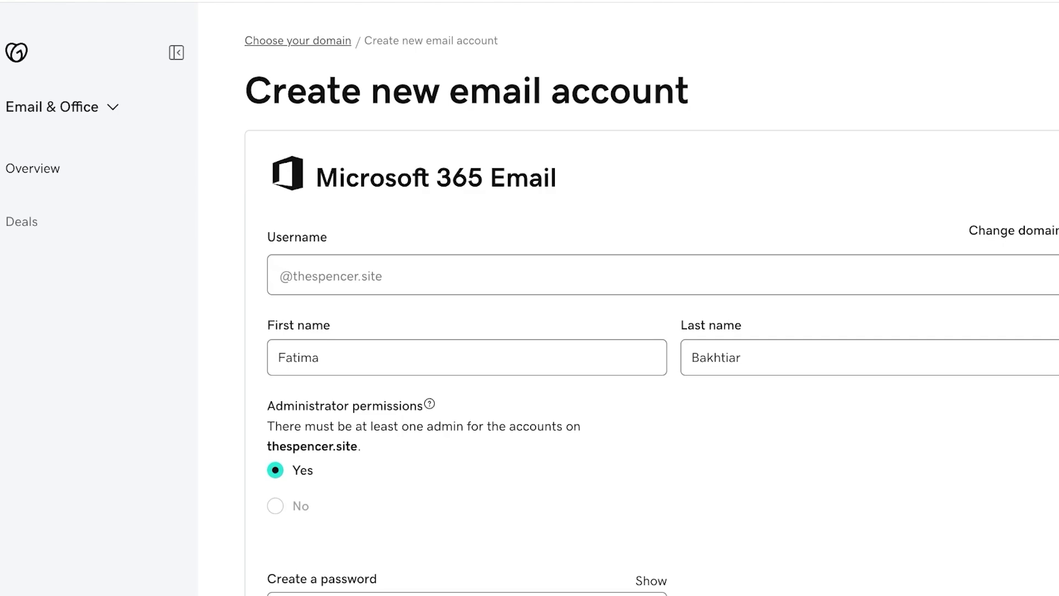
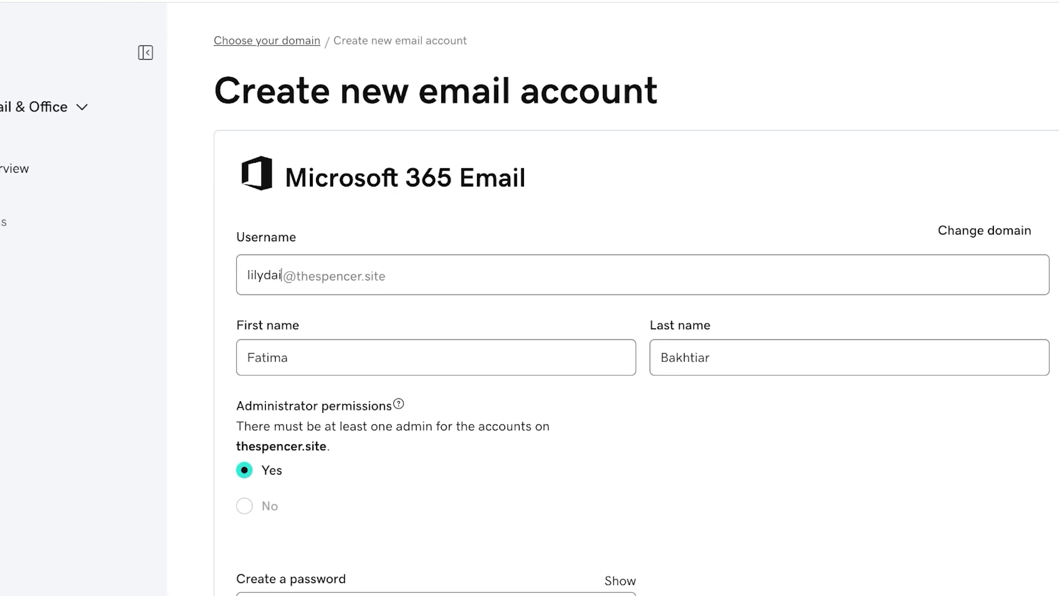
key("Tab")
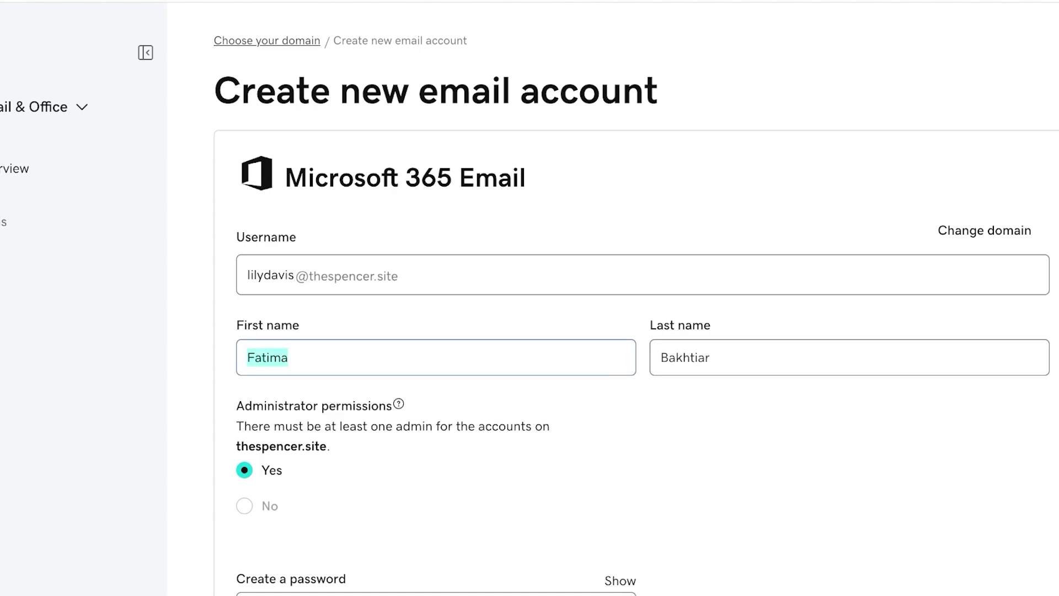
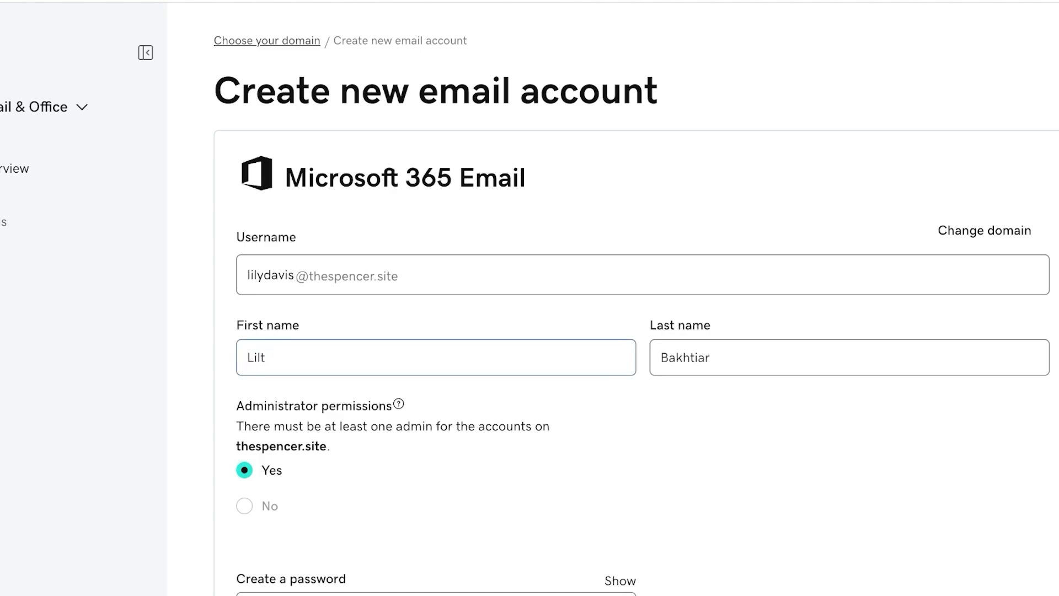
- Fill in the new user's first name and last name
key("Tab")
key("Tab")
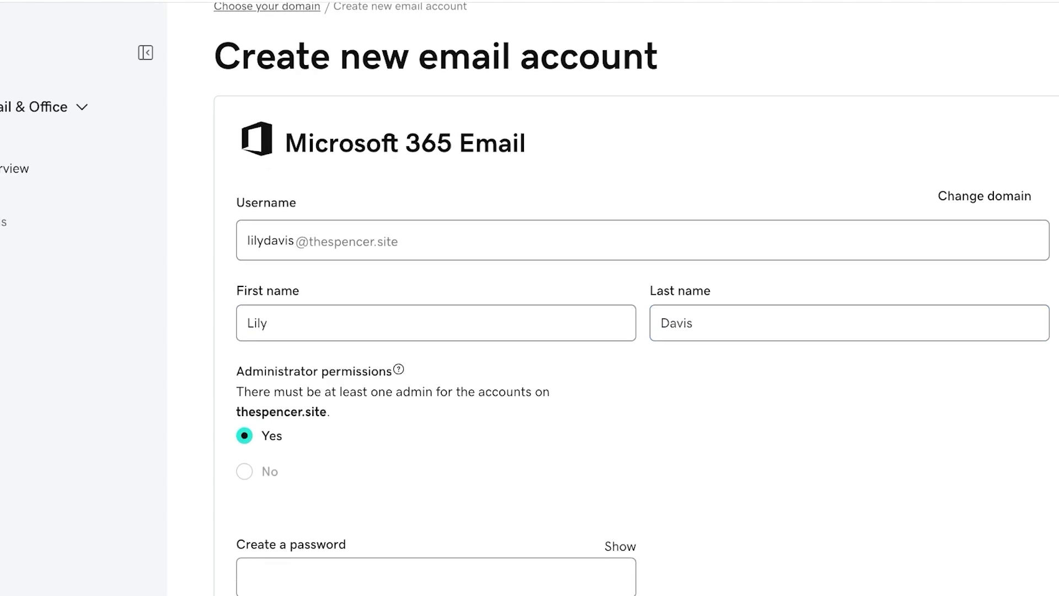
scroll(530, 297, "down", 7)
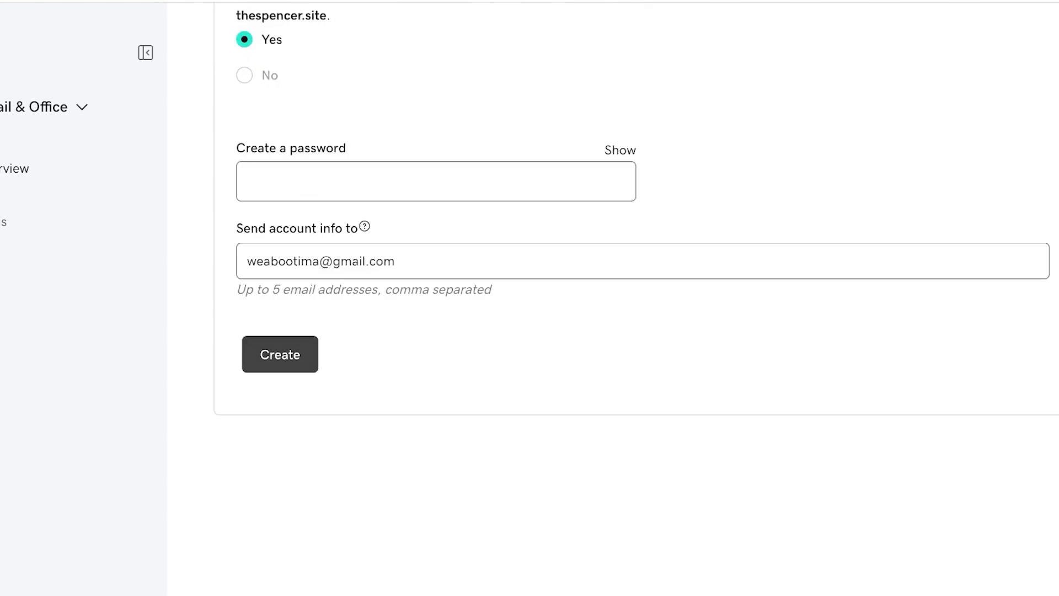
scroll(530, 298, "up", 3)
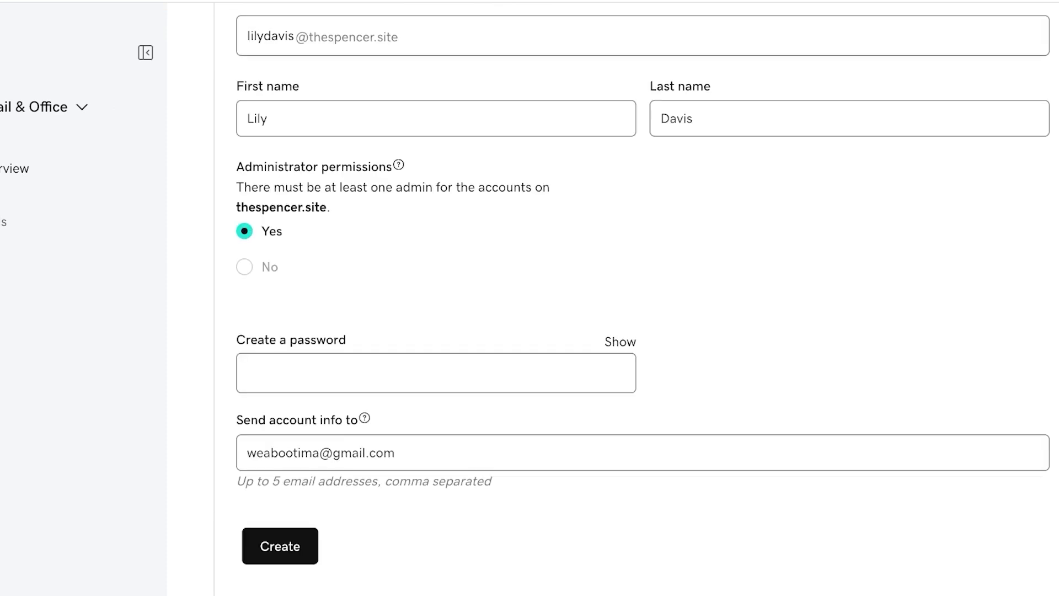
- Enter a password of at least 9 characters, with the password shown
key("Tab")
key("Tab")
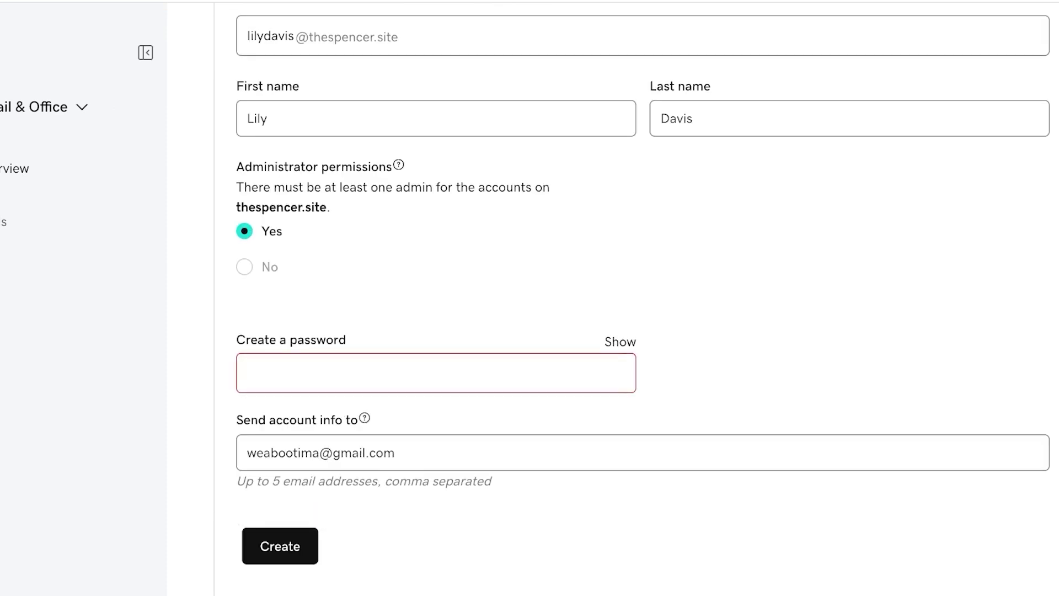
key("Return")
type("a")
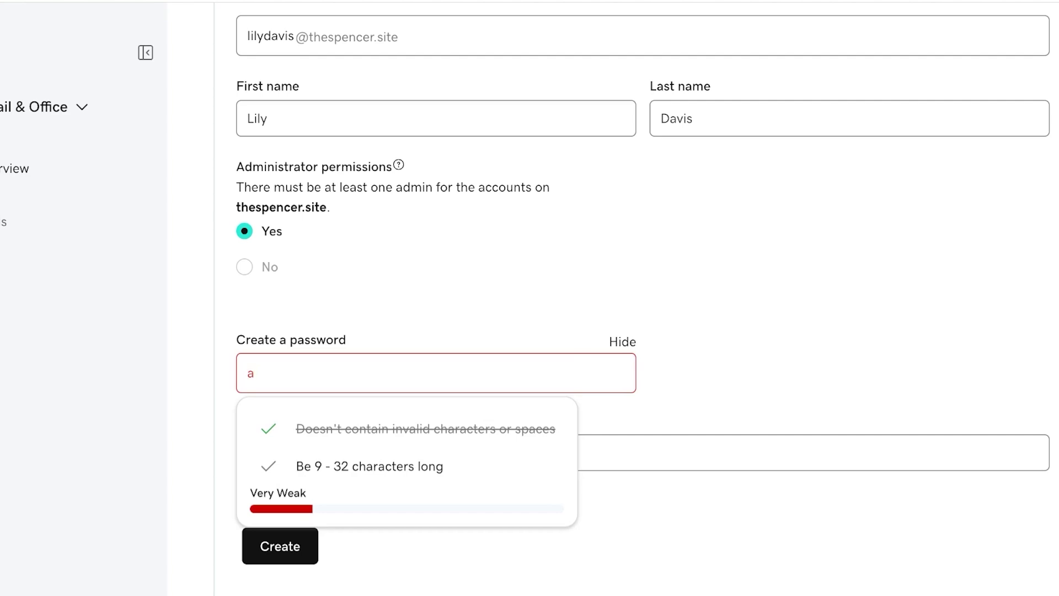
key("Tab")
key("Return")
key("shift+Tab")
type("a******")
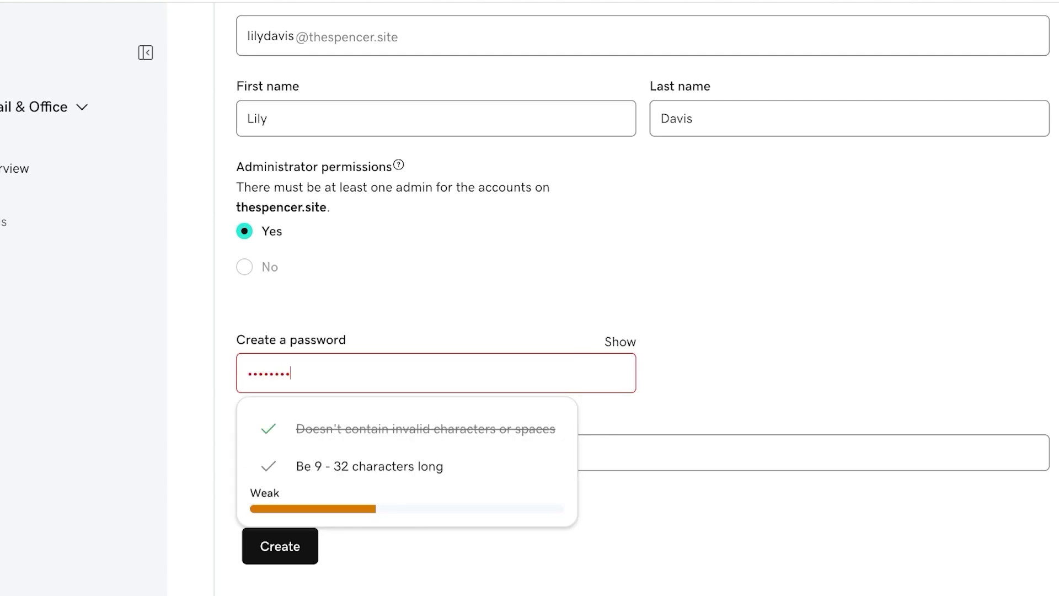
type("*")
key("Tab")
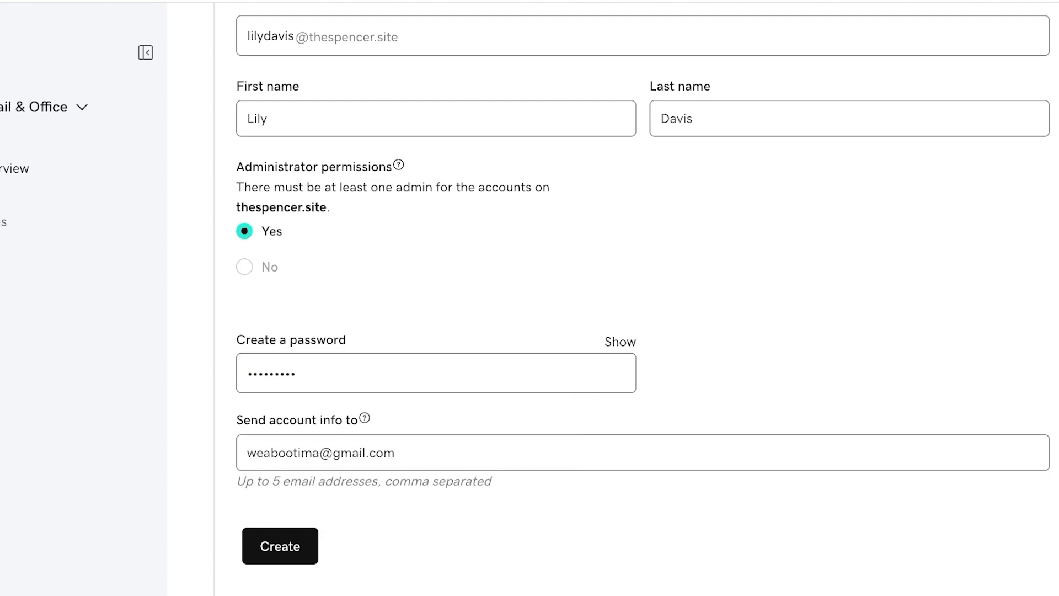
scroll(635, 298, "up", 5)
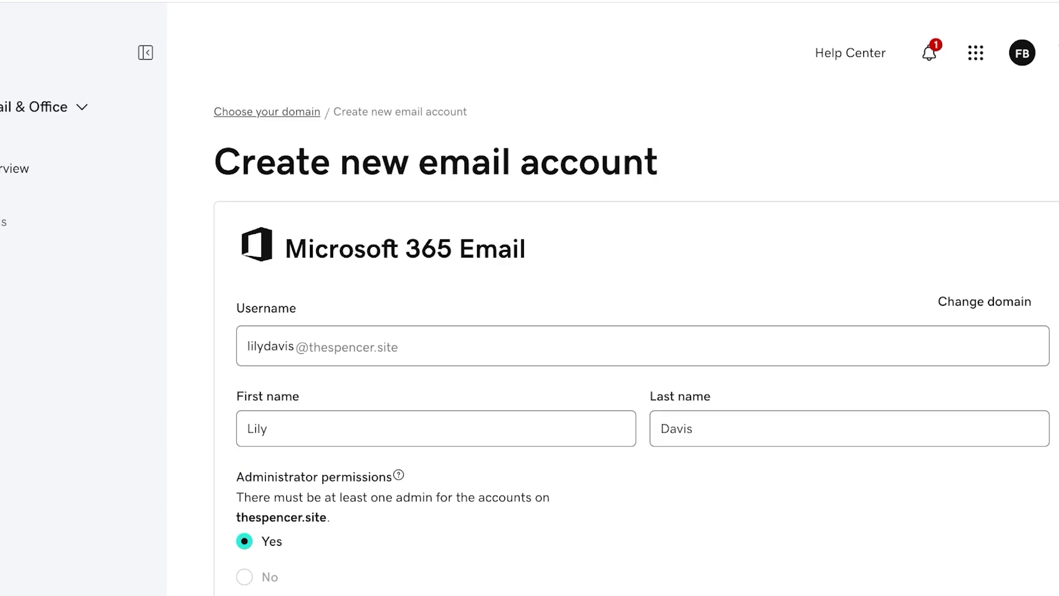
scroll(634, 298, "down", 8)
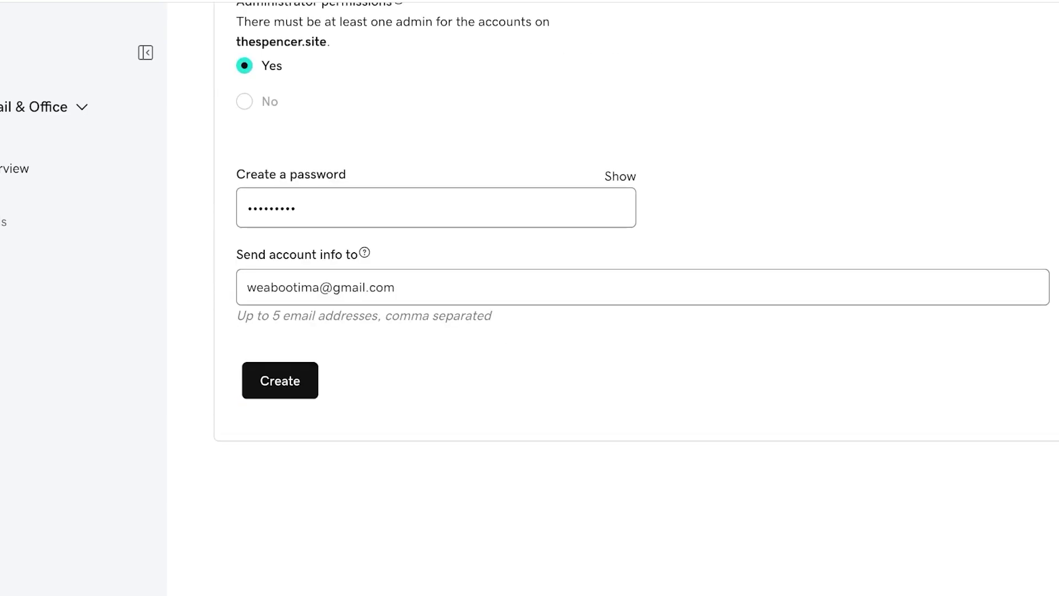
- Submit the new mailbox, reload after the error, and go to My Account
left_click(279, 380)
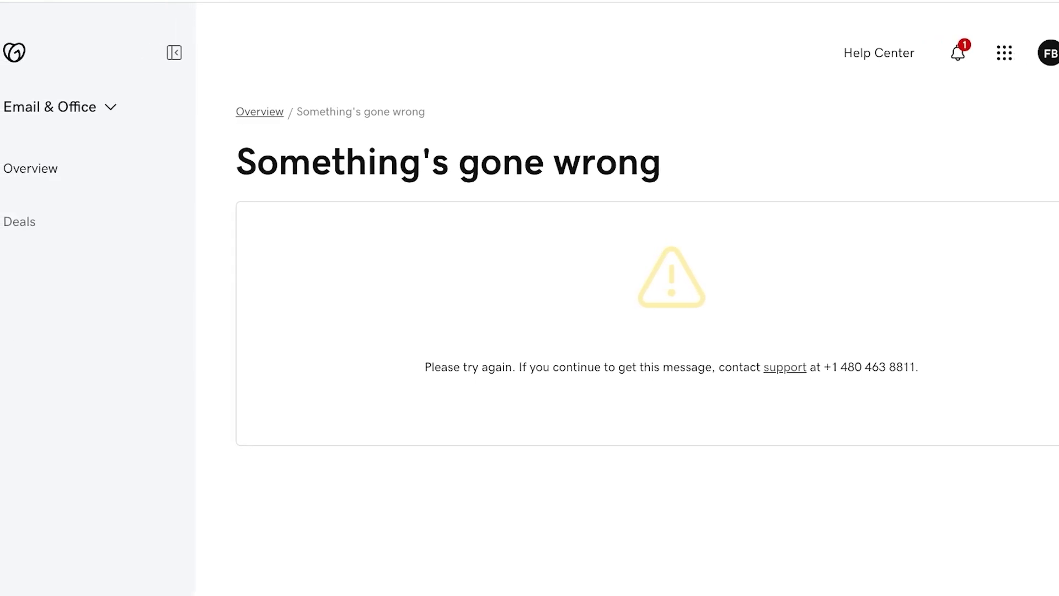
key("F5")
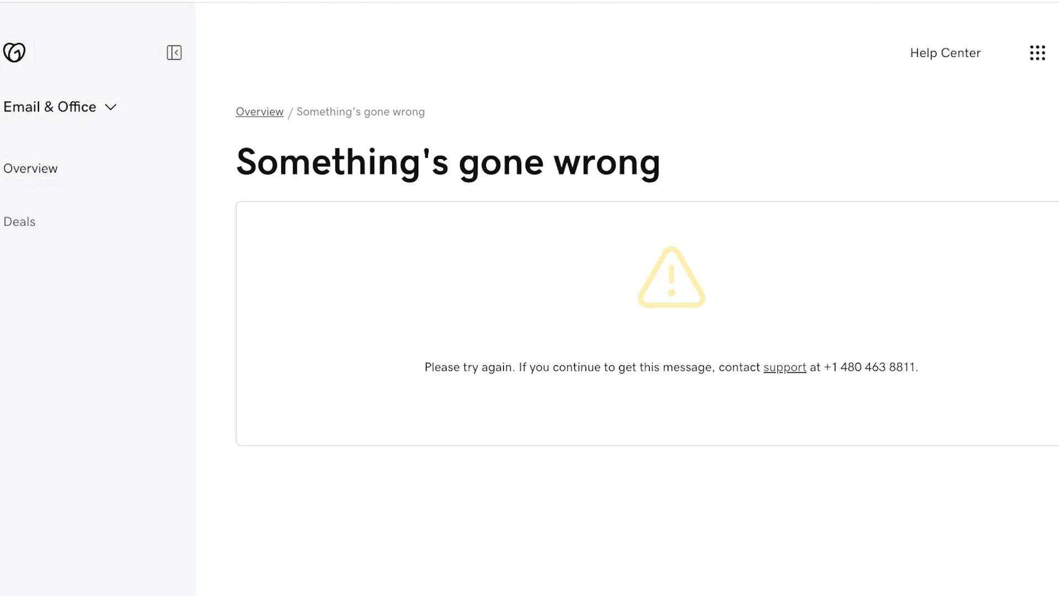
left_click(174, 52)
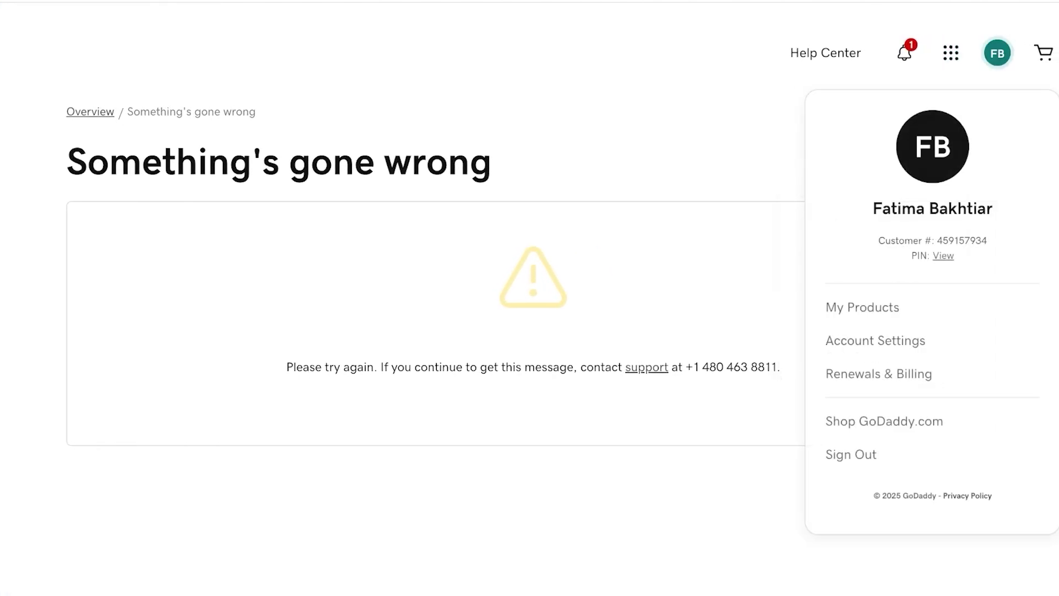
mouse_move(951, 53)
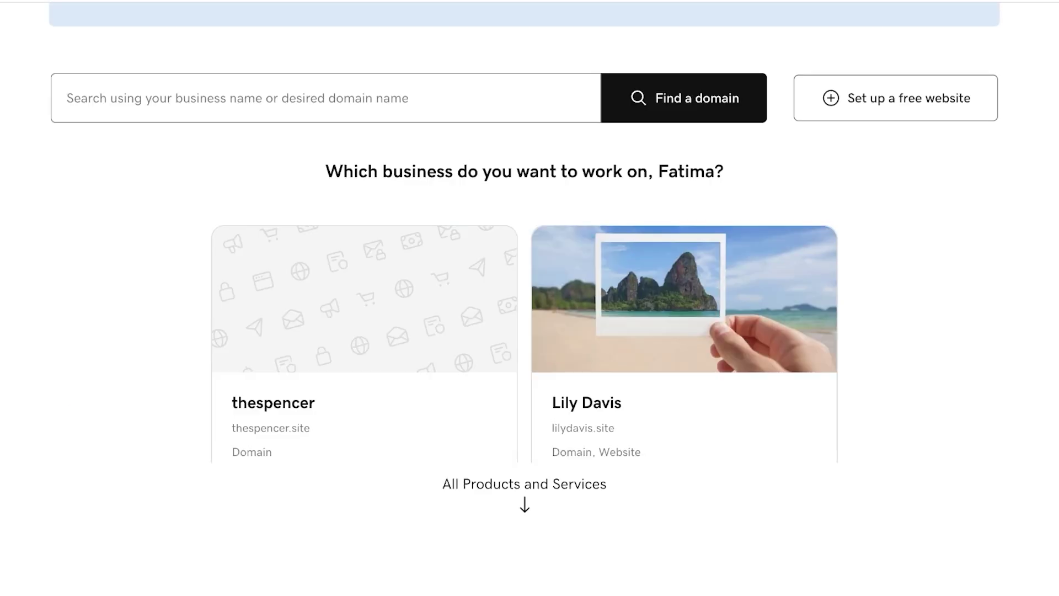
scroll(524, 298, "down", 3)
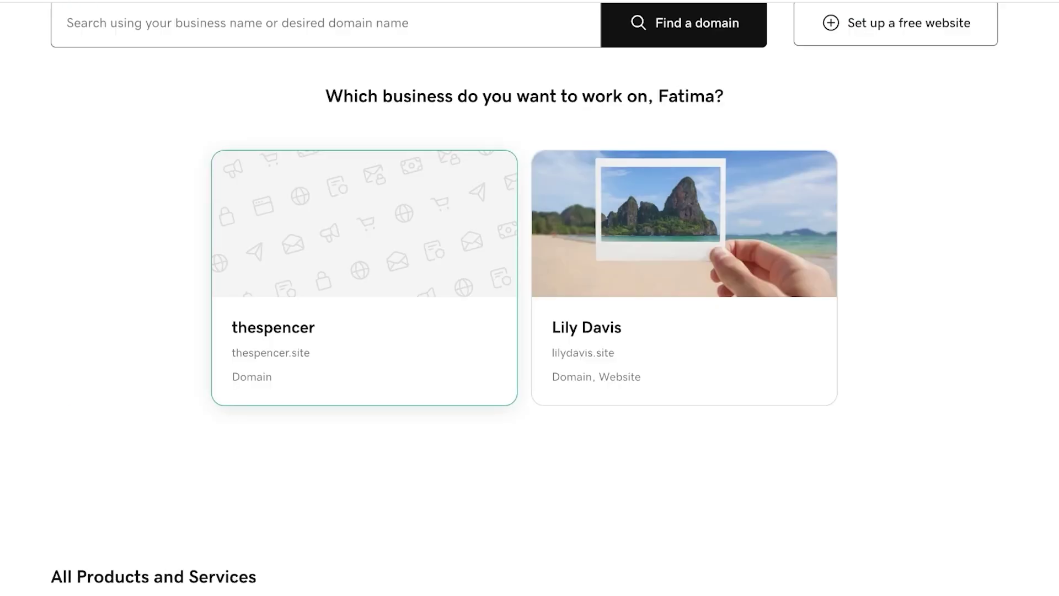
- Open the thespencer business from the business list and scroll through its Airo dashboard
left_click(364, 277)
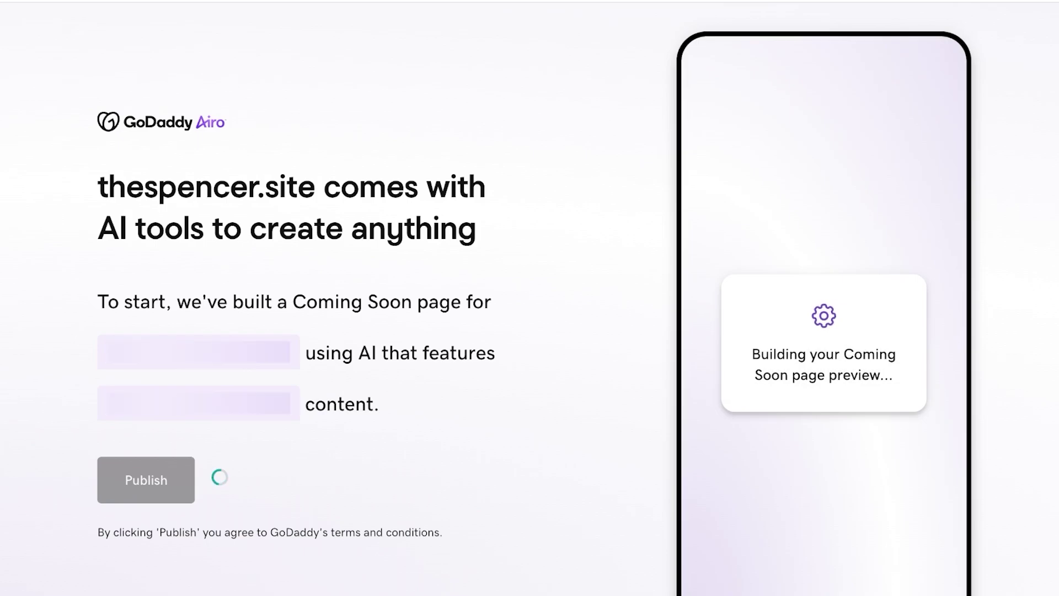
scroll(530, 297, "down", 2)
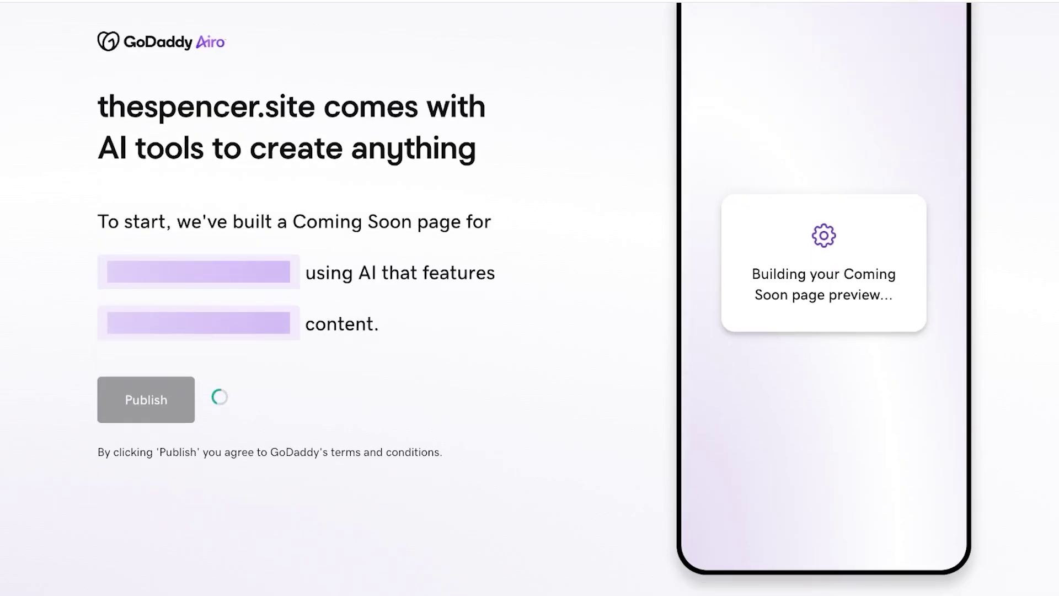
scroll(530, 298, "down", 1)
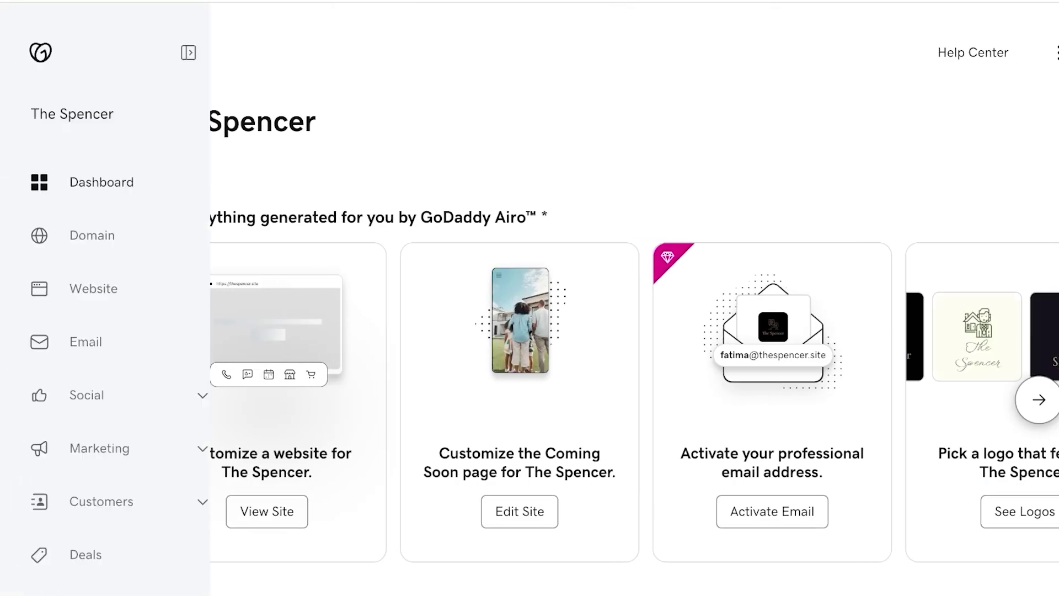
- From the business's Email section, enter the new mailbox name on thespencer.site and create it
left_click(86, 342)
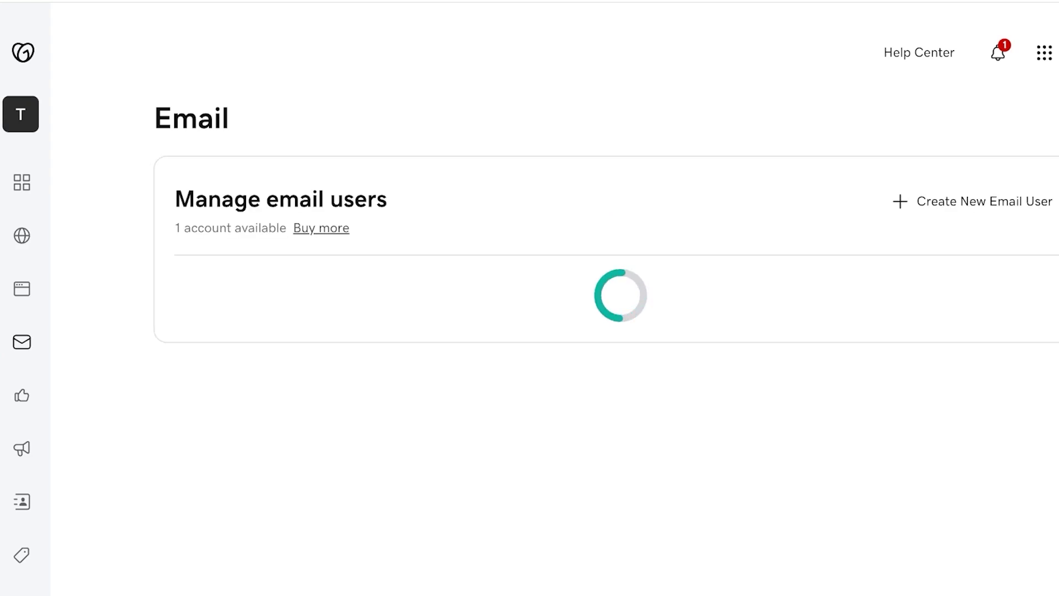
scroll(551, 298, "down", 2)
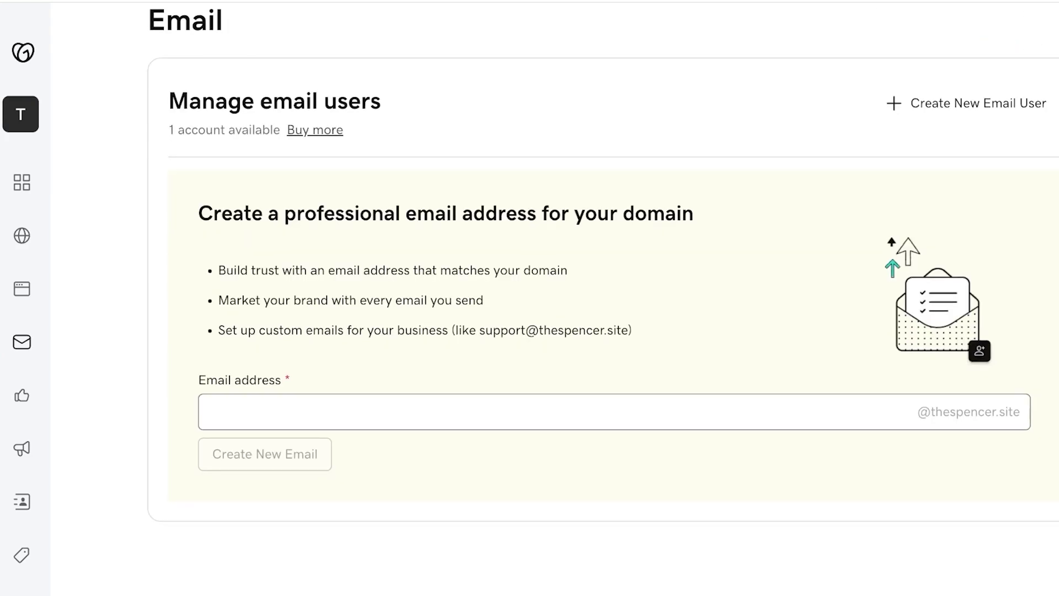
left_click(208, 412)
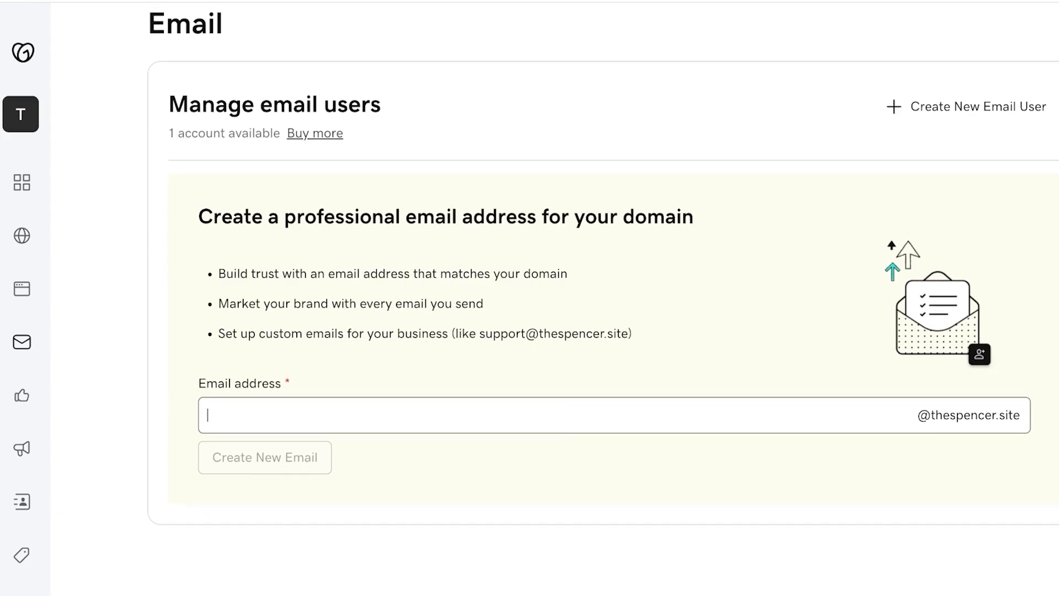
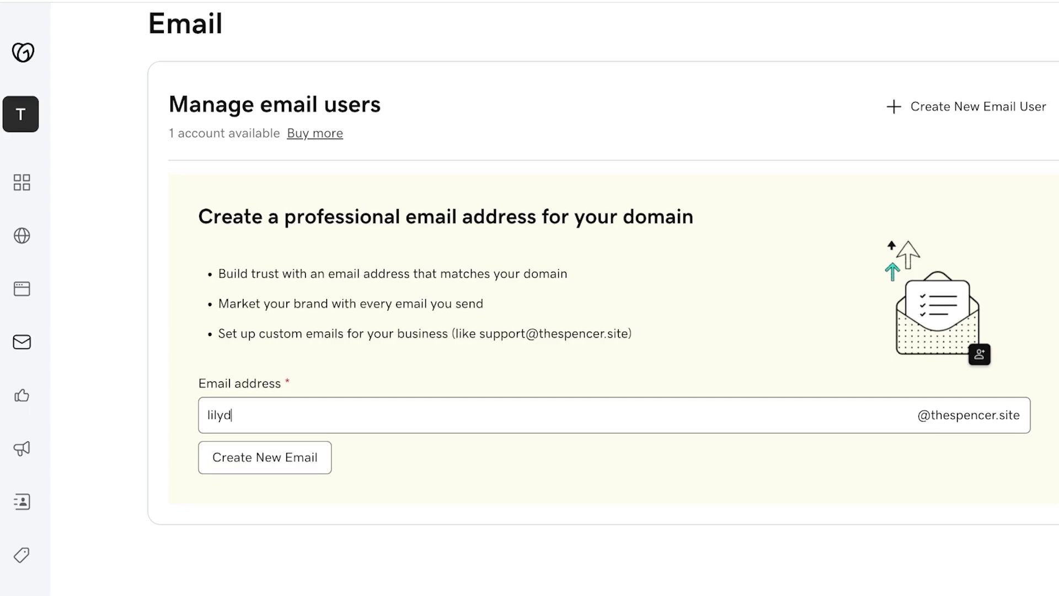
key("Tab")
key("Return")
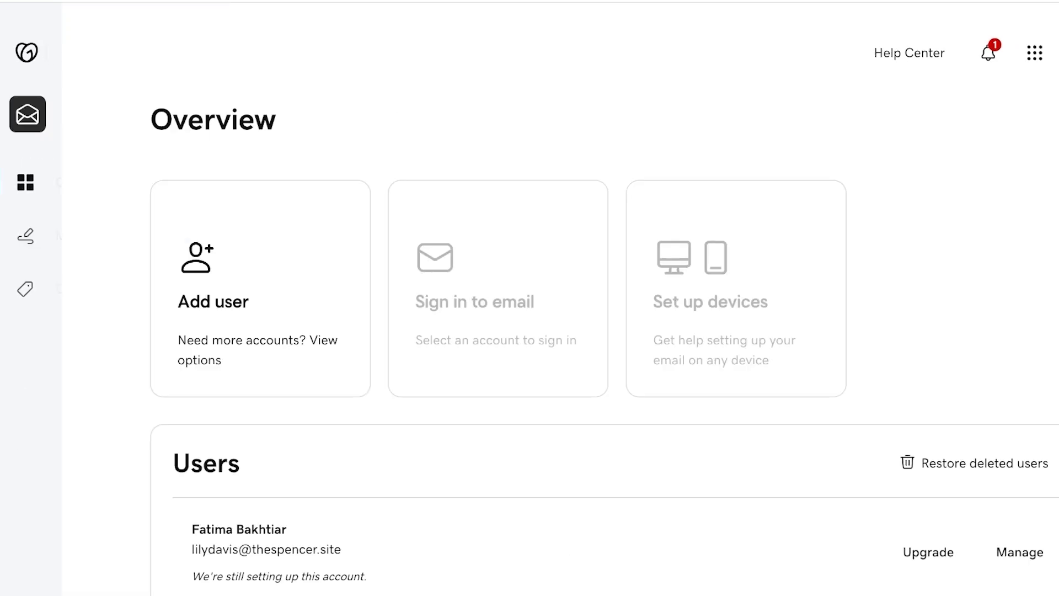
- Scroll through the Email & Office pages to review the new Individual mailbox listing
scroll(604, 298, "down", 3)
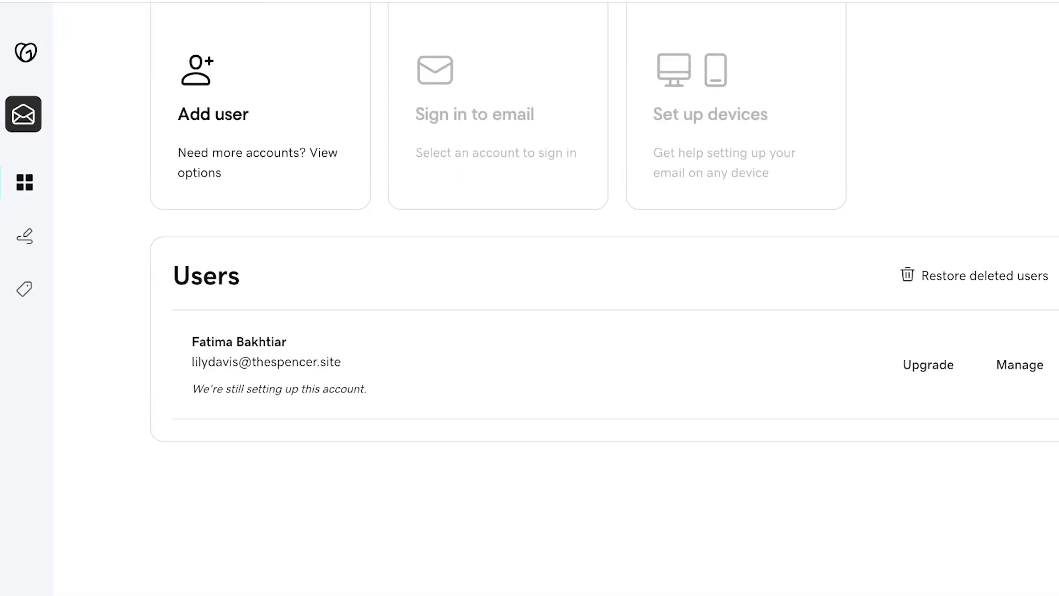
scroll(604, 298, "up", 1)
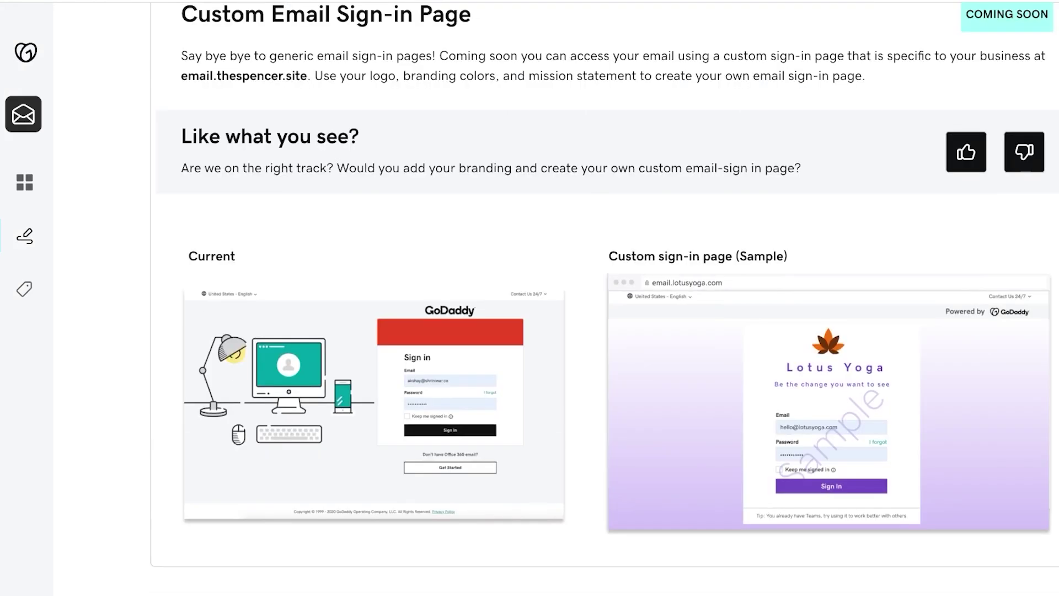
scroll(604, 298, "up", 7)
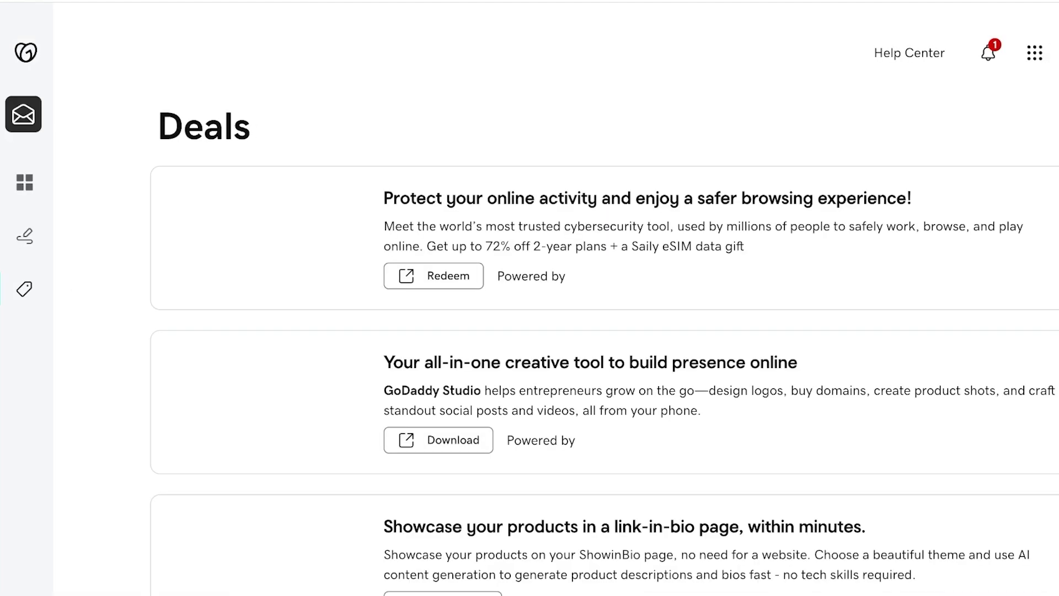
scroll(604, 303, "down", 1)
scroll(604, 303, "down", 3)
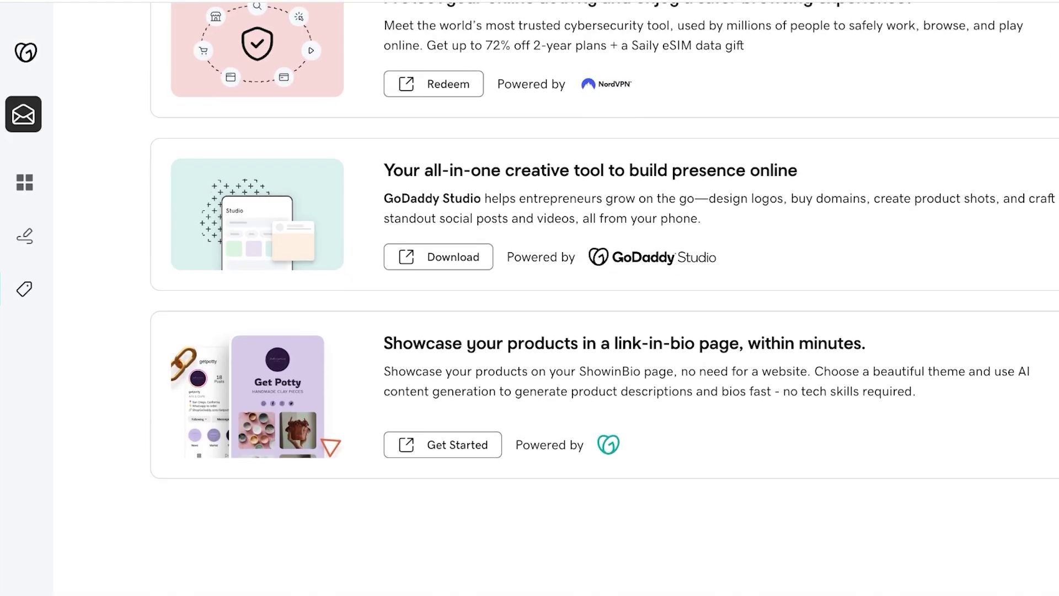
scroll(604, 298, "up", 3)
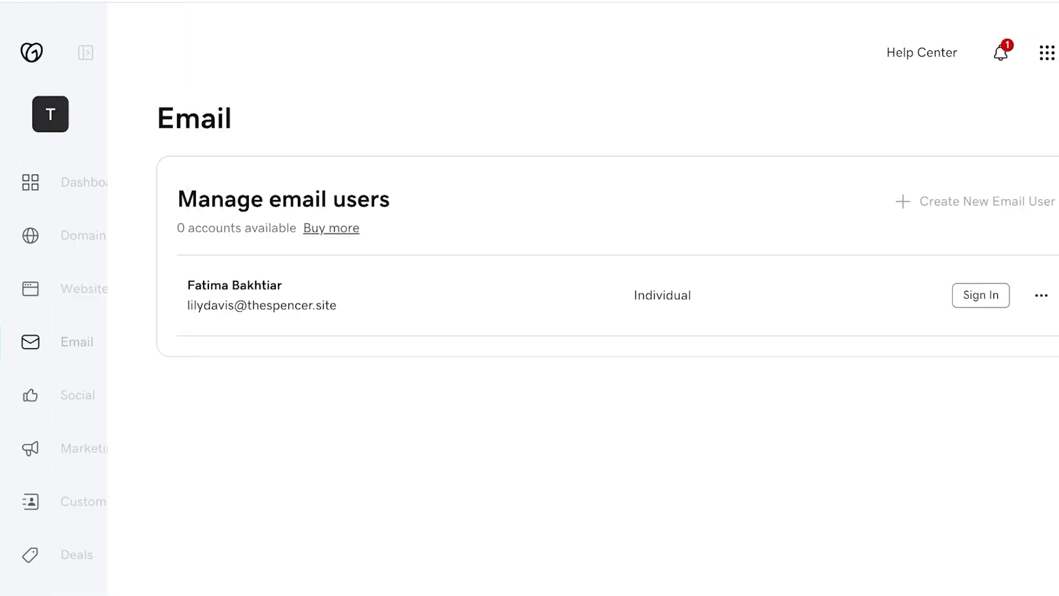
- Bring up the options menu for the new mailbox under Manage email users
left_click(1041, 295)
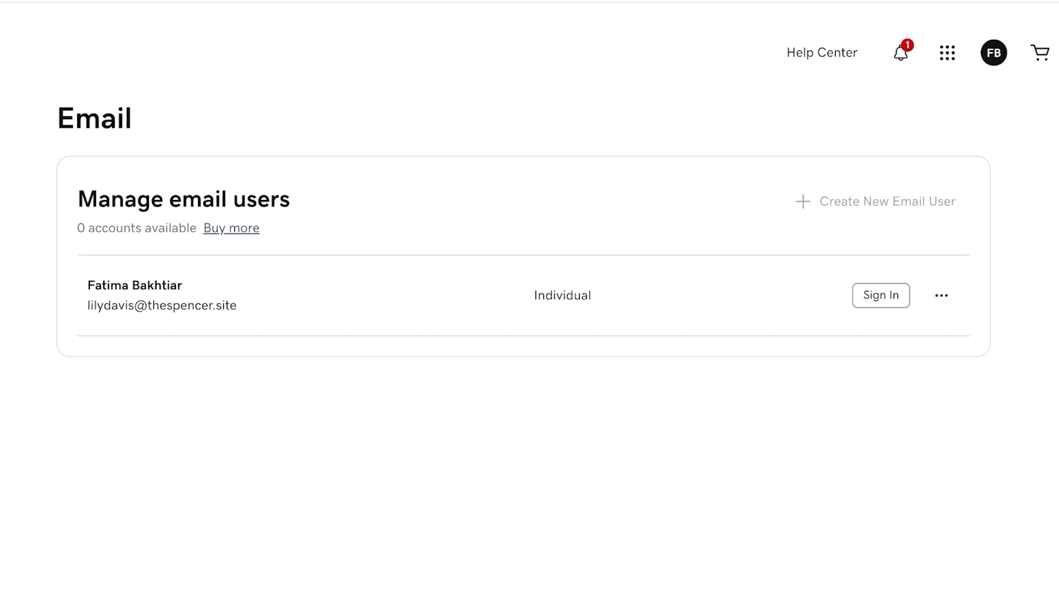
left_click(942, 295)
left_click(942, 295)
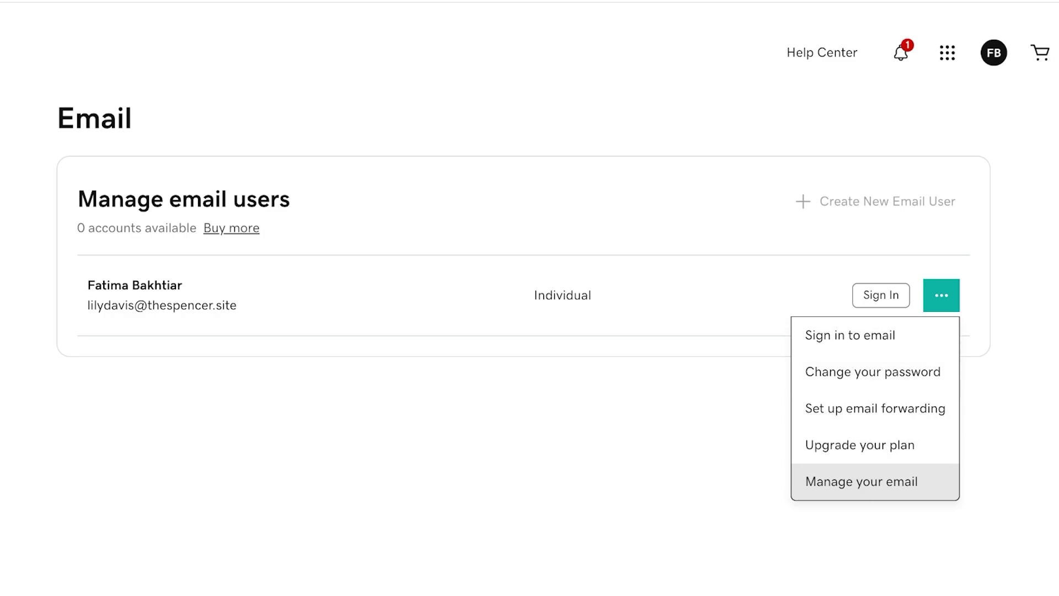
- Go to the mailbox's management page and scroll to its Setup section
left_click(861, 481)
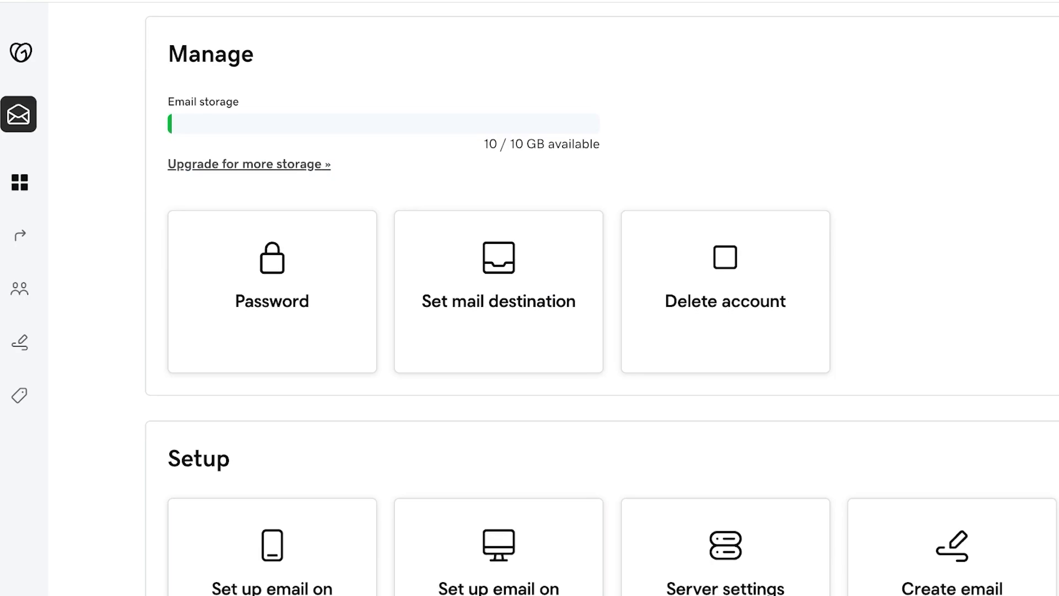
scroll(601, 298, "down", 9)
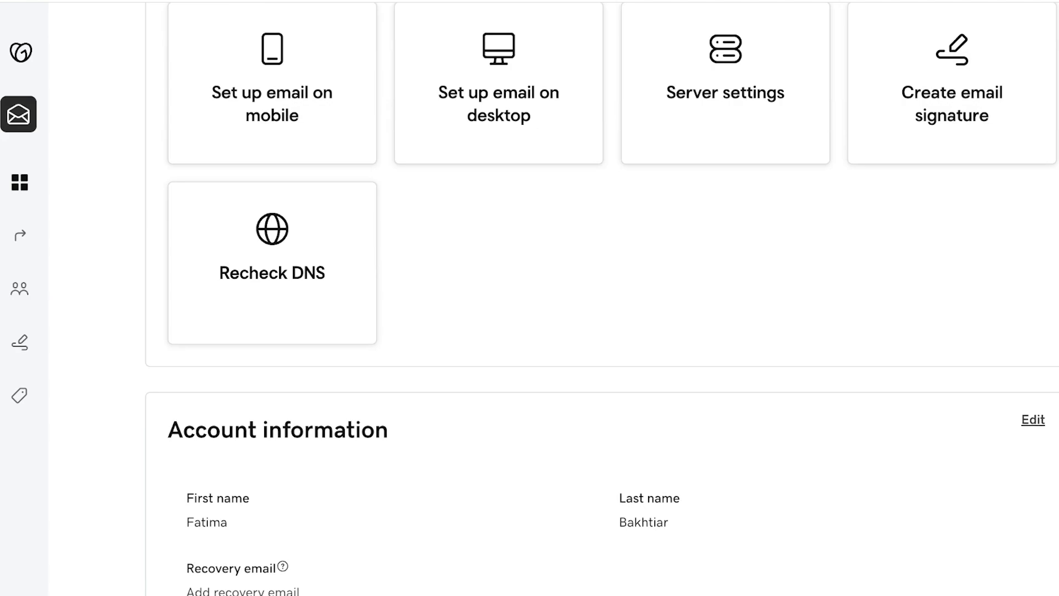
scroll(601, 298, "up", 3)
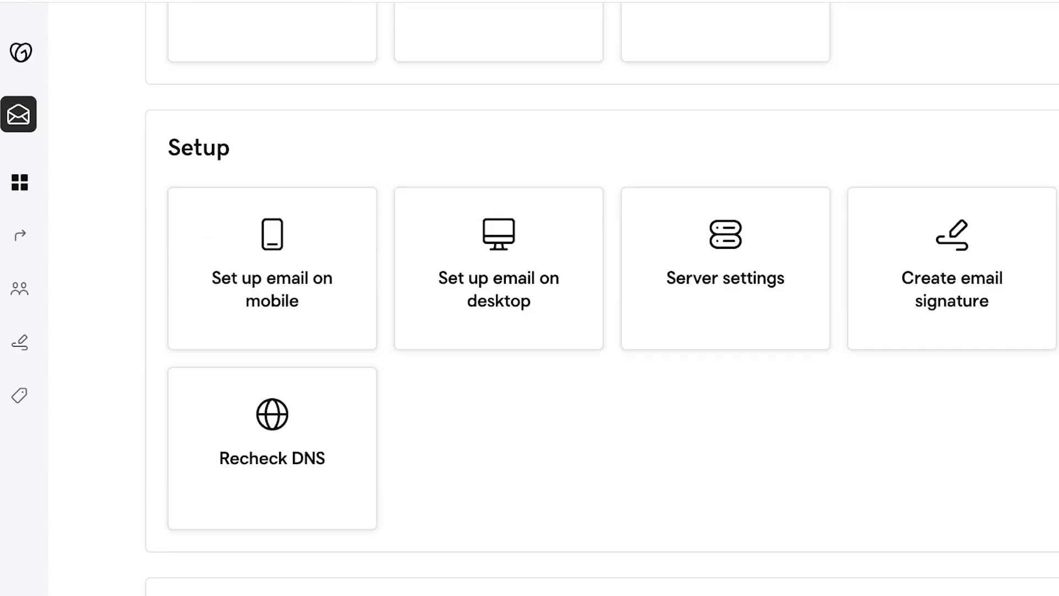
scroll(601, 298, "down", 9)
scroll(601, 298, "up", 3)
scroll(602, 298, "down", 7)
scroll(601, 298, "up", 13)
- Show the Apple Mail desktop setup, listing imap.secureserver.net and smtpout.secureserver.net servers
left_click(499, 309)
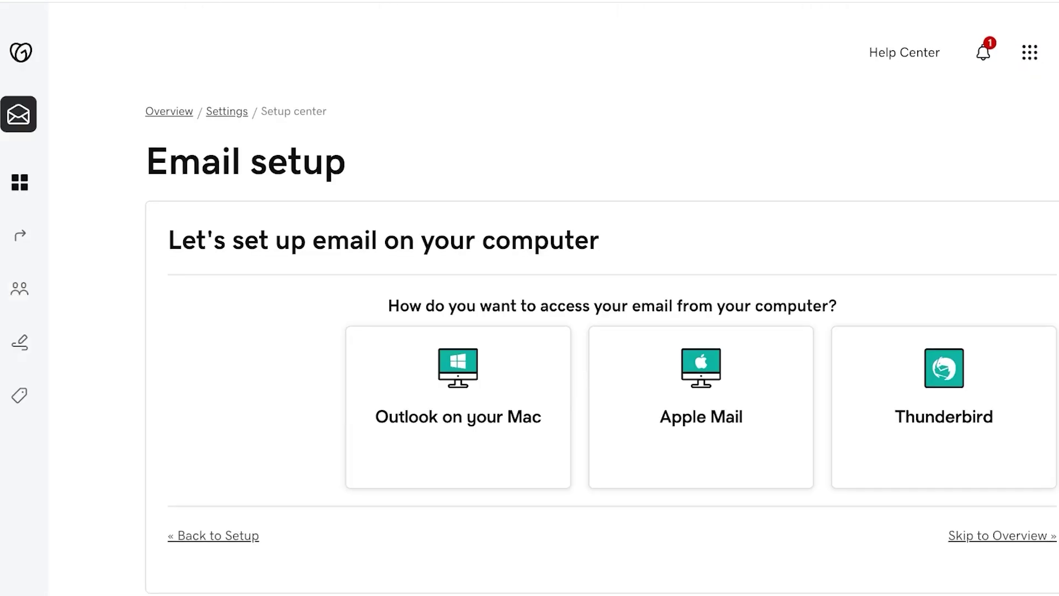
scroll(601, 298, "down", 2)
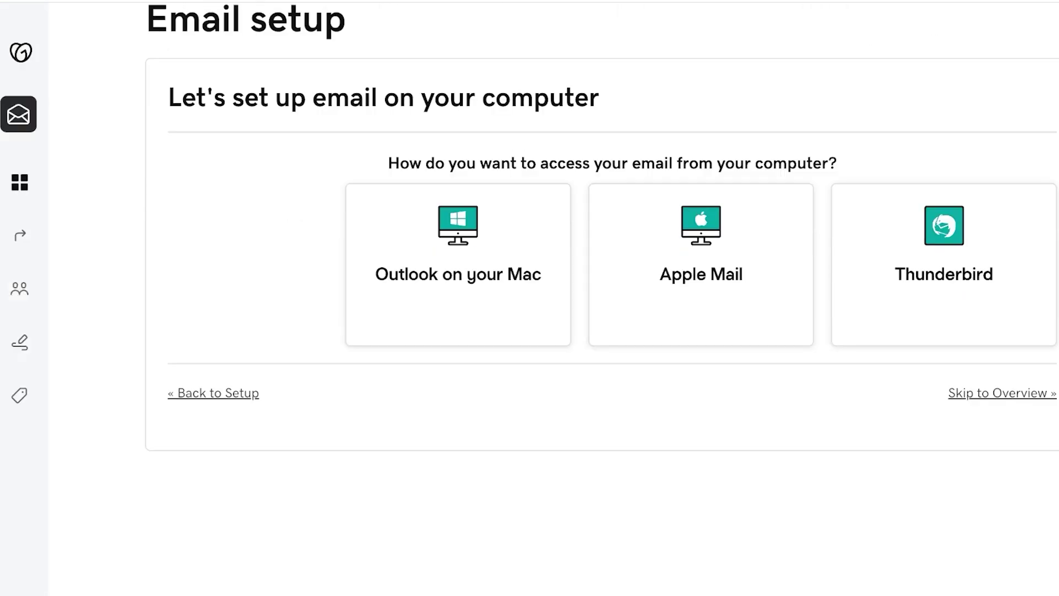
left_click(700, 264)
scroll(601, 298, "down", 5)
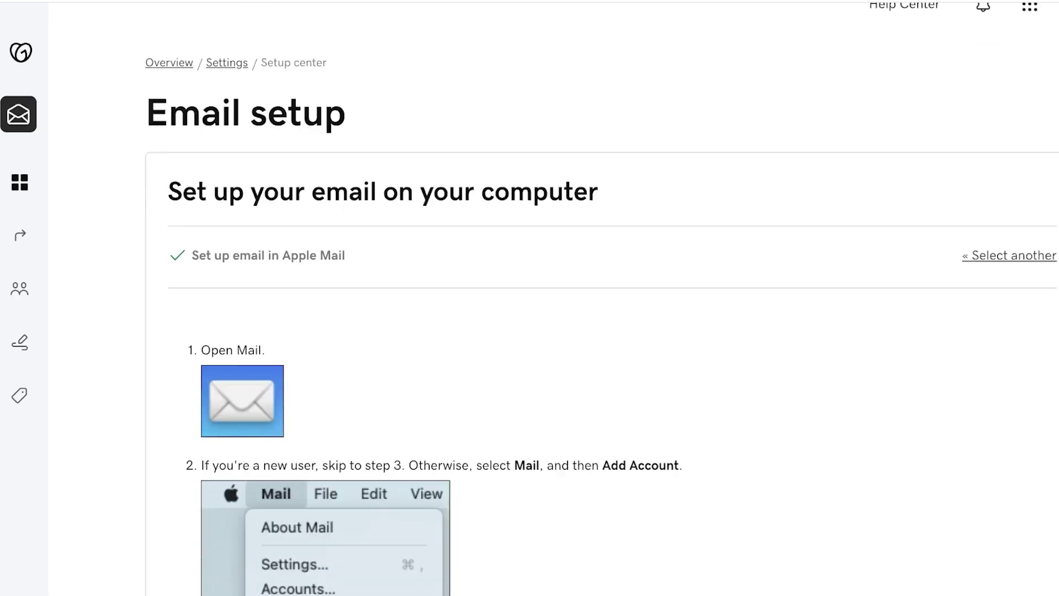
scroll(601, 298, "down", 10)
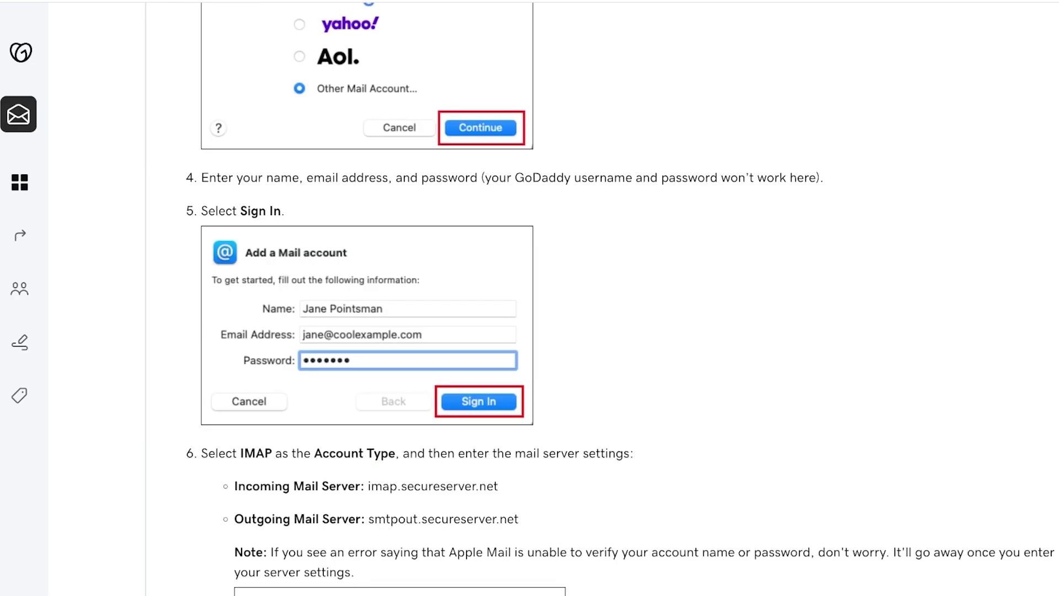
mouse_move(19, 183)
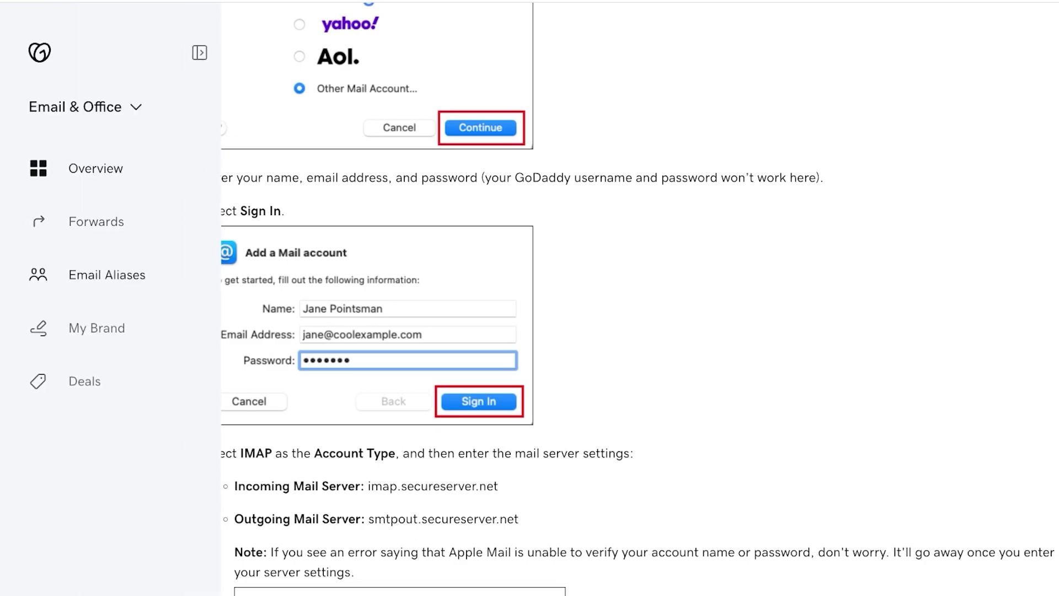
- Visit Email Aliases, then return to Overview and scroll to the 20% complete Setup Checklist
left_click(106, 274)
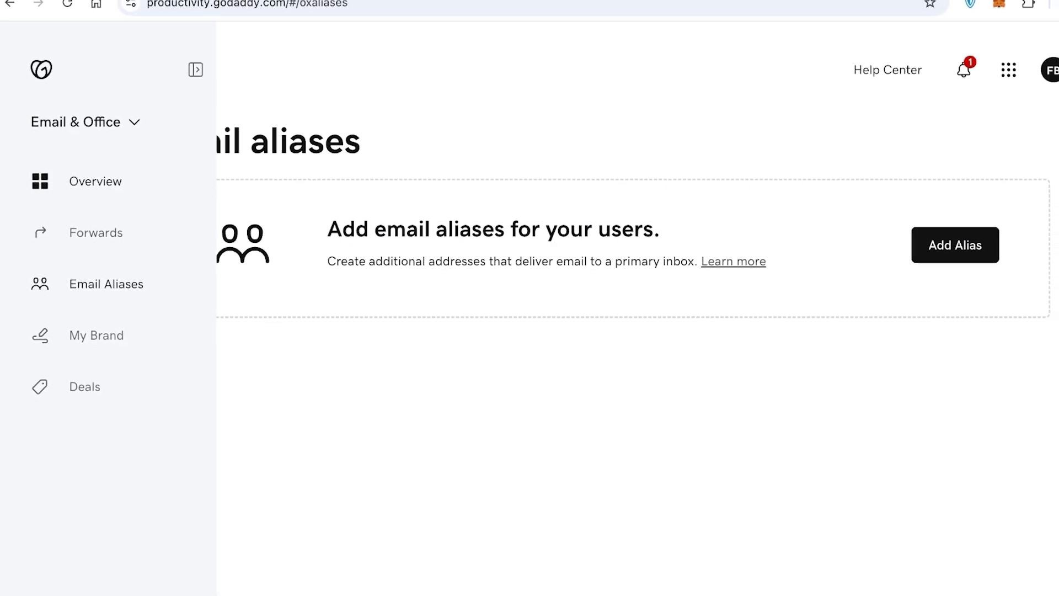
left_click(95, 182)
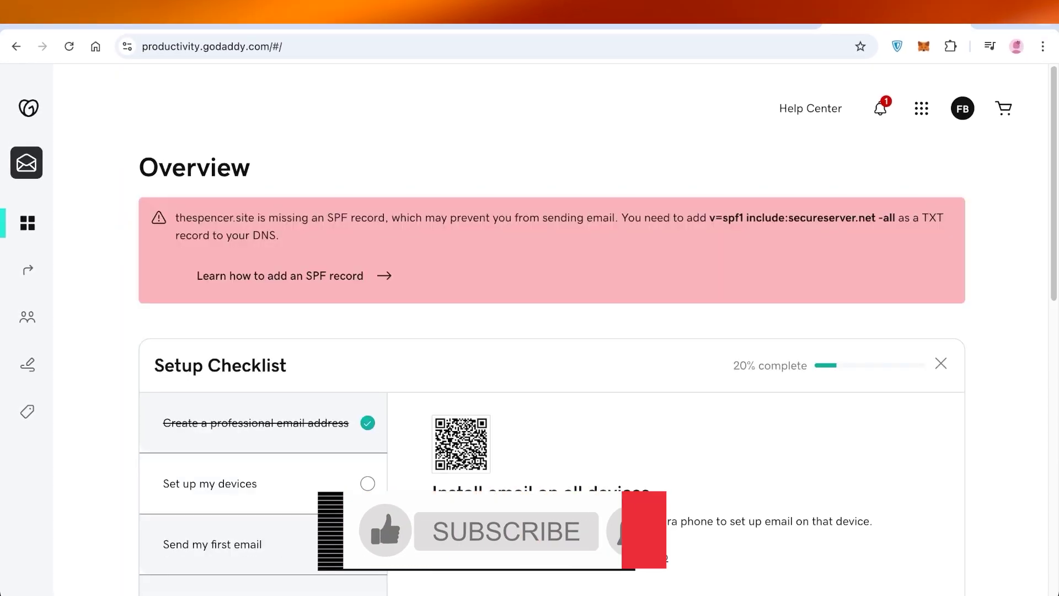
scroll(551, 276, "down", 3)
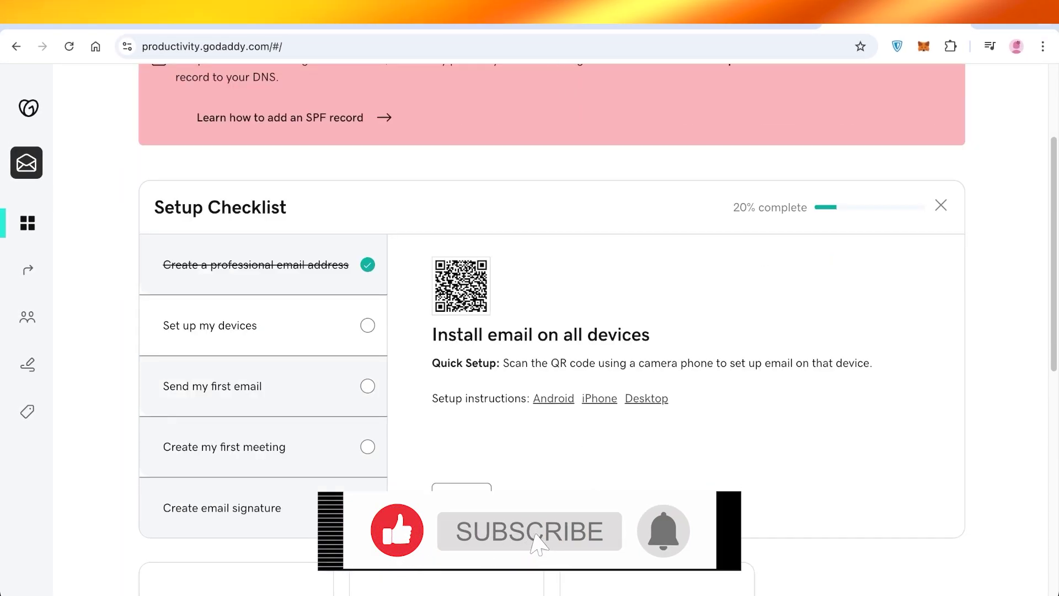
scroll(552, 331, "down", 3)
scroll(552, 331, "up", 1)
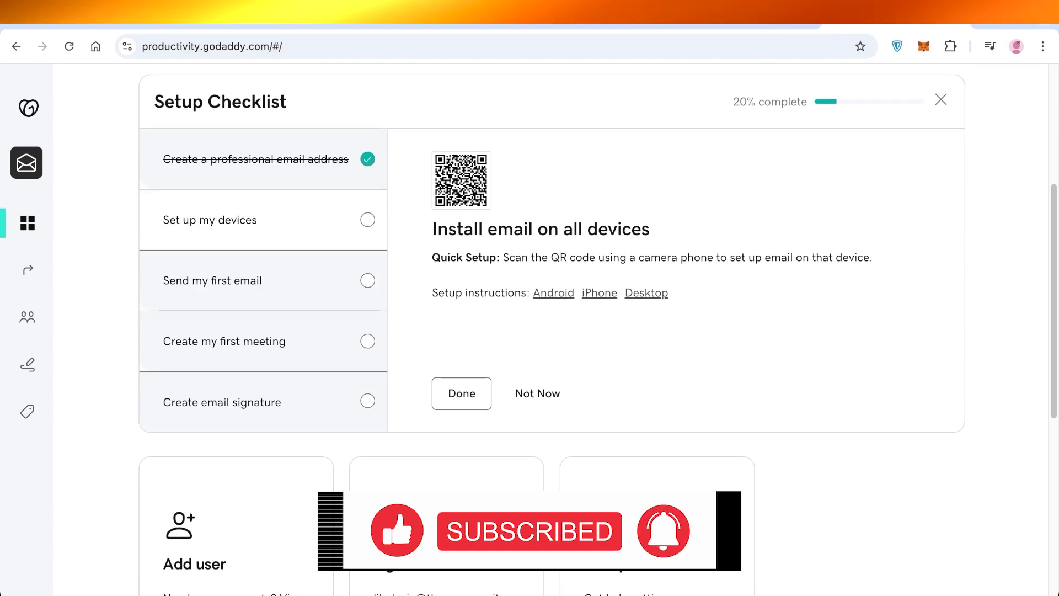